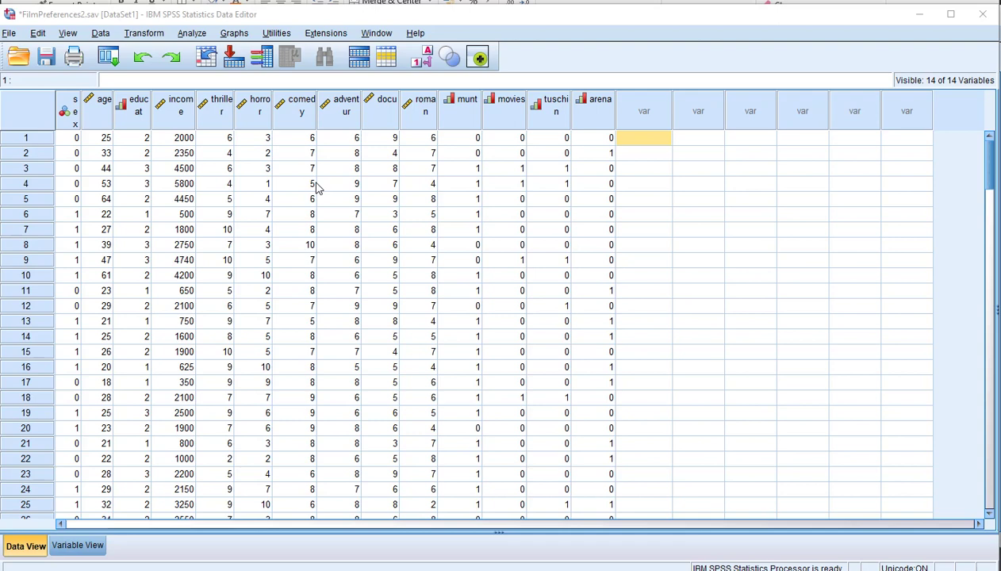
- Bring the Excel worksheet with the delta, mu and R formulas to the front
left_click(645, 154)
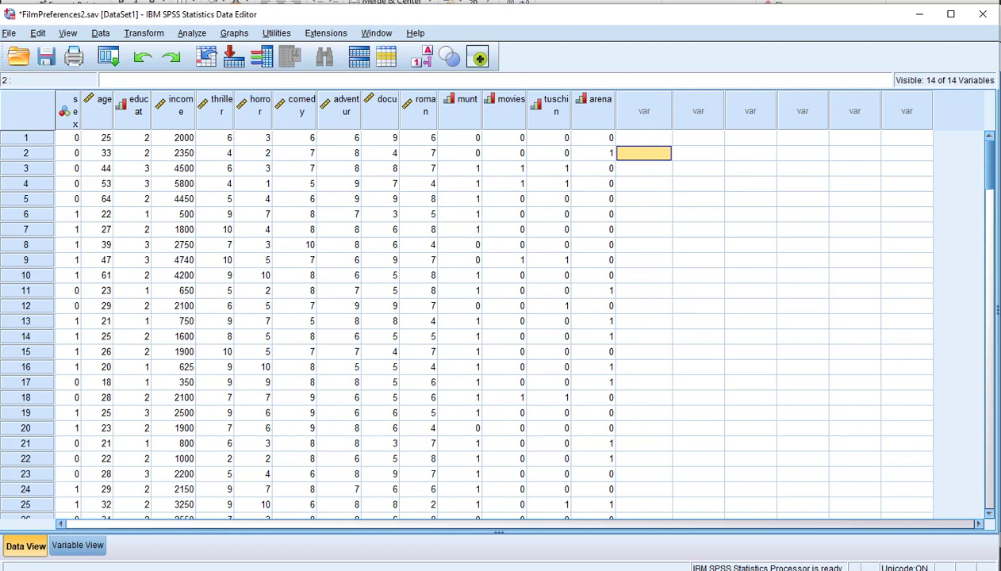
key("alt+Tab")
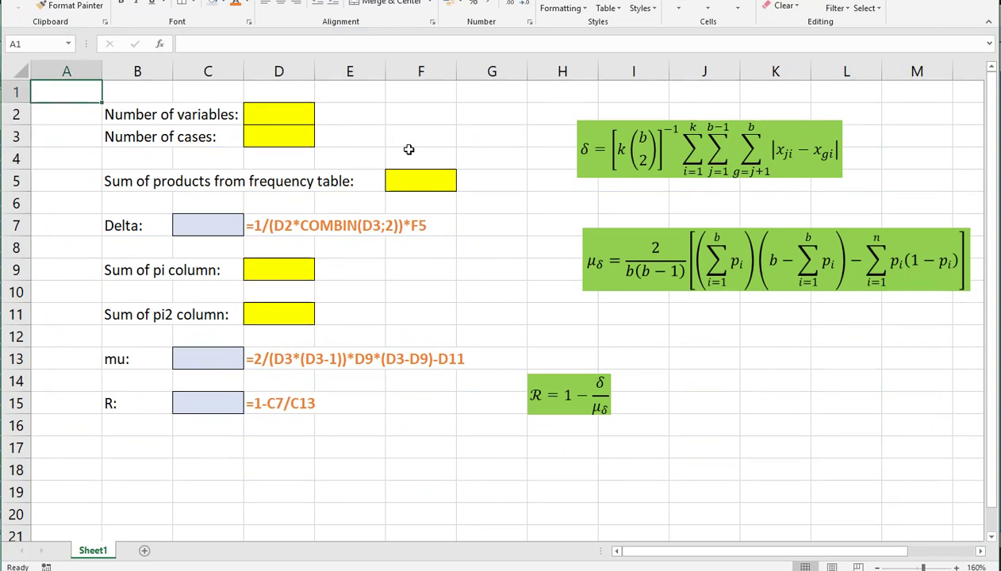
- Enter 4 as the number of variables in D2 and 150 cases in D3
left_click(255, 112)
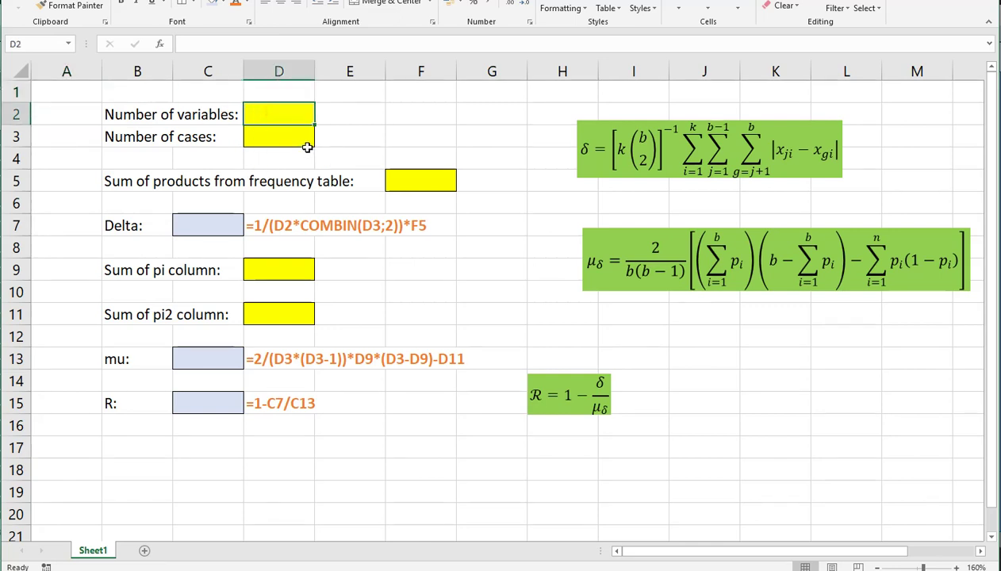
type("4")
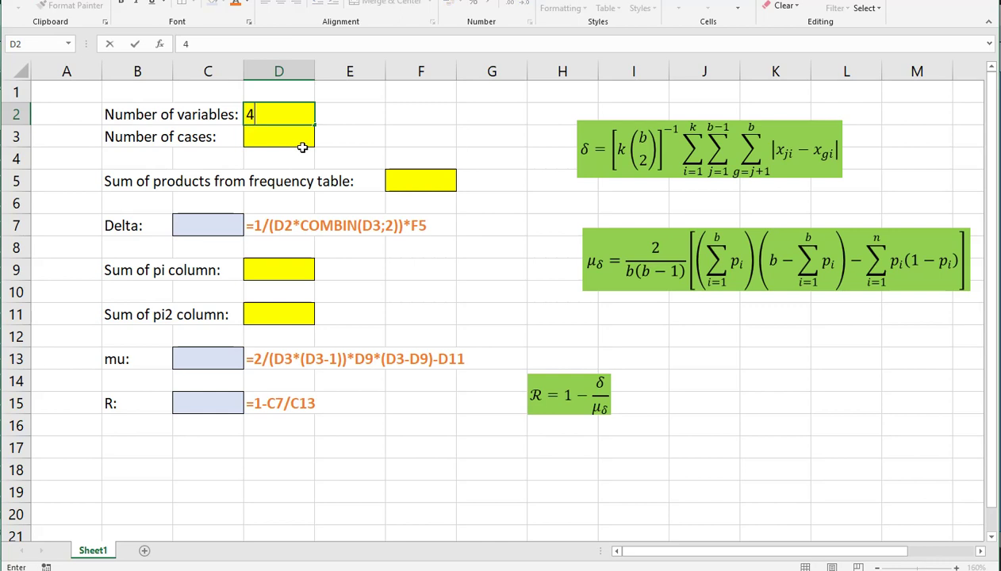
key("Return")
type("150")
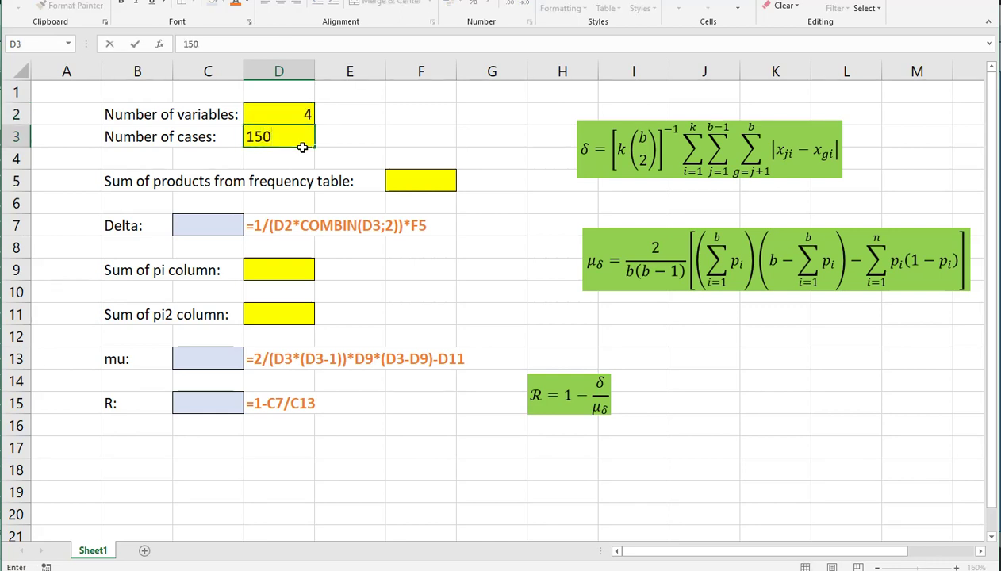
key("Return")
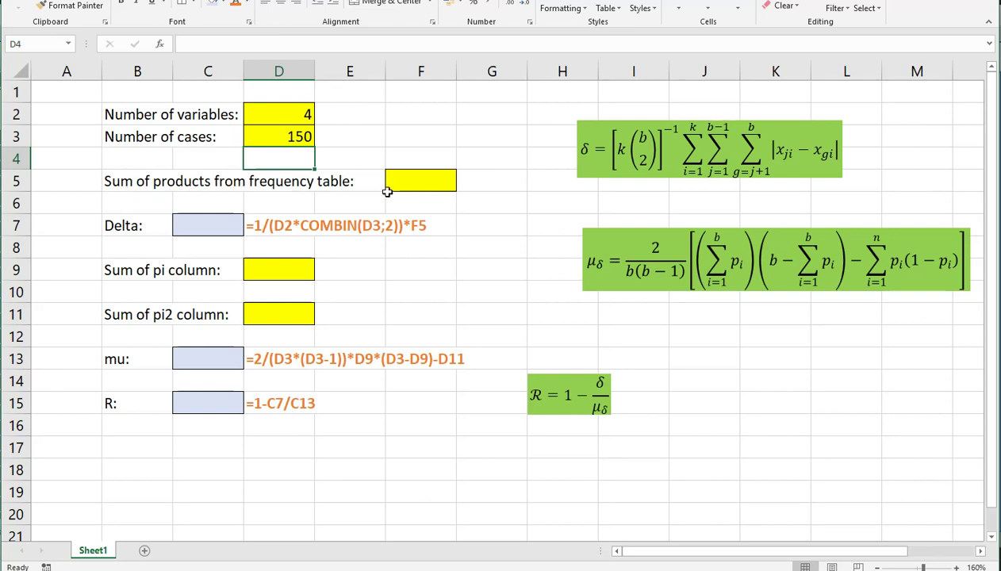
left_click(432, 184)
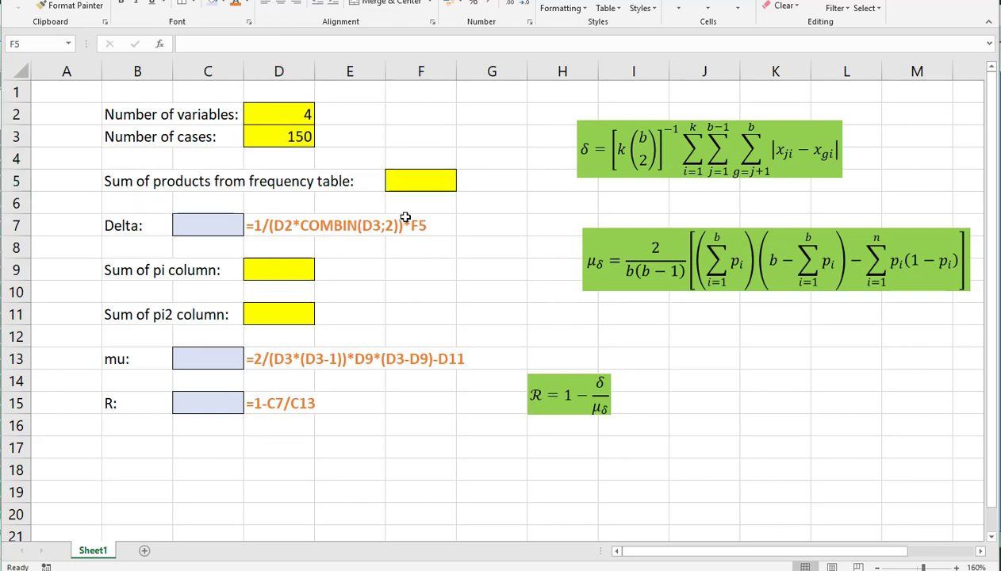
key("alt+Tab")
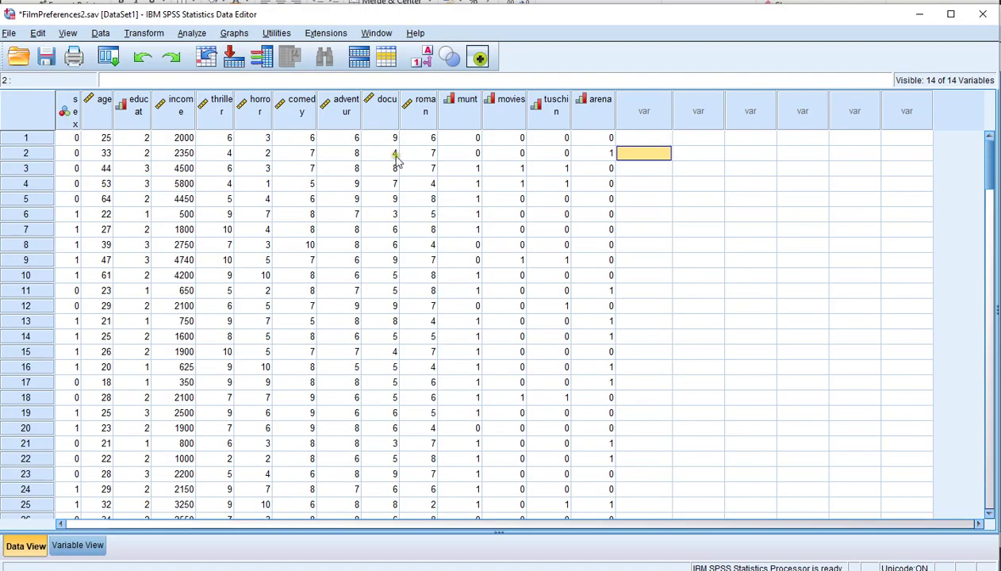
- Start a Custom Table with the four cinema-visit variables as rows
left_click(190, 34)
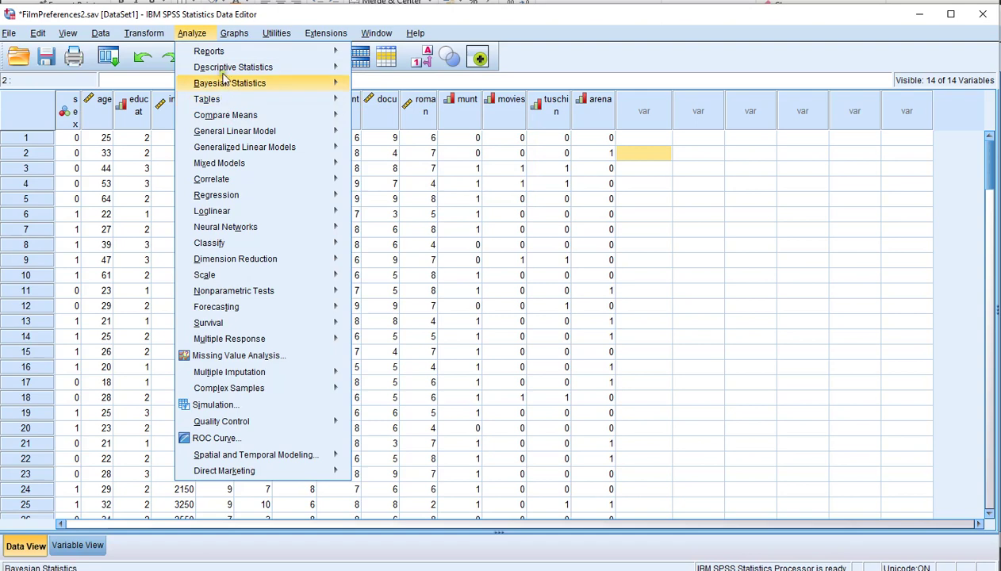
mouse_move(226, 100)
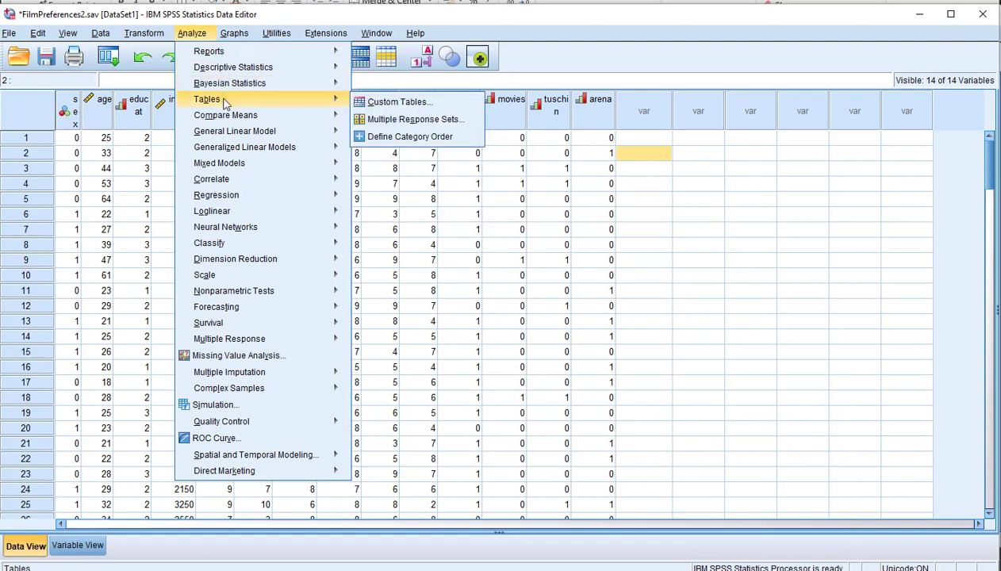
left_click(390, 103)
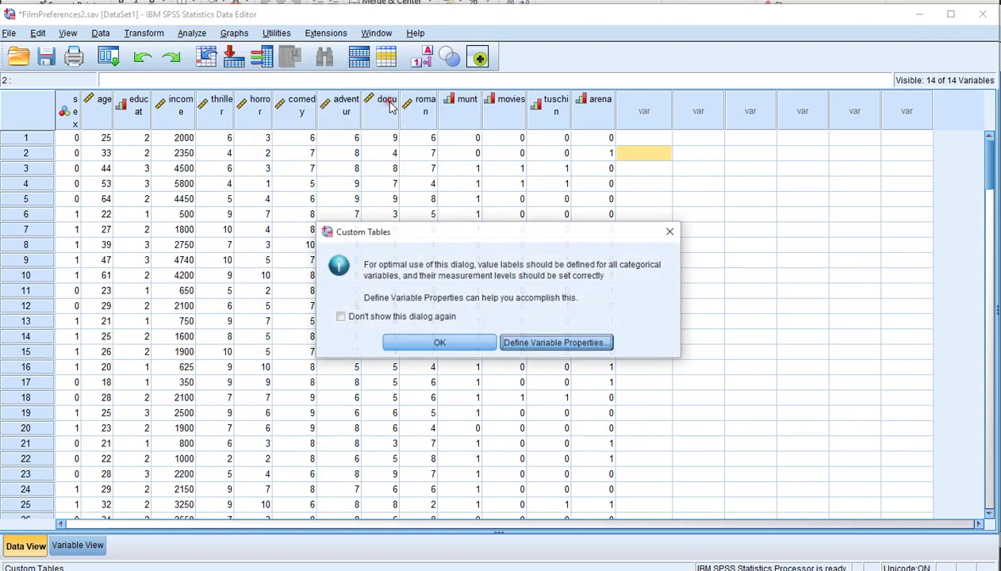
left_click(440, 342)
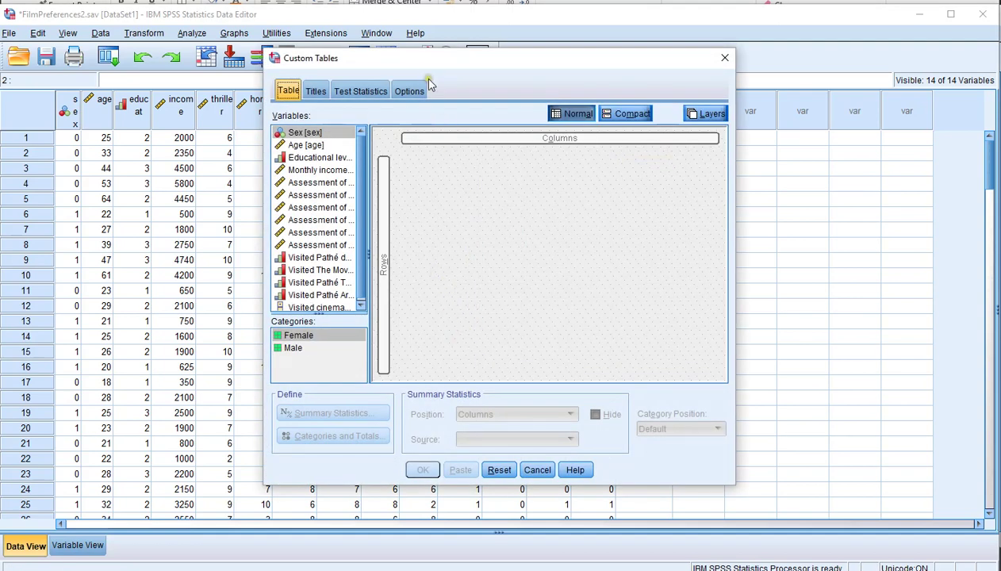
scroll(363, 255, "down", 1)
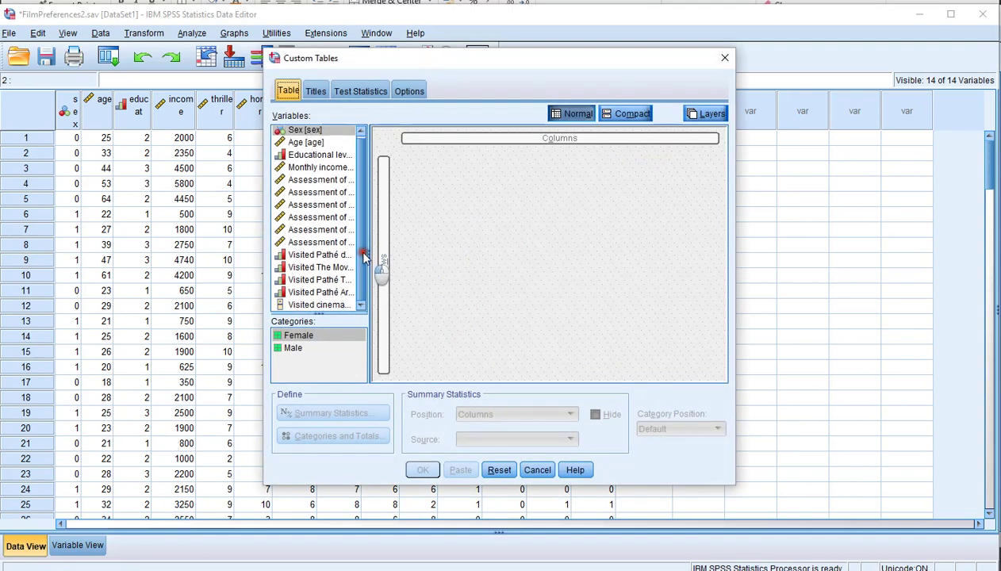
left_click(320, 255)
left_click(319, 292, "shift")
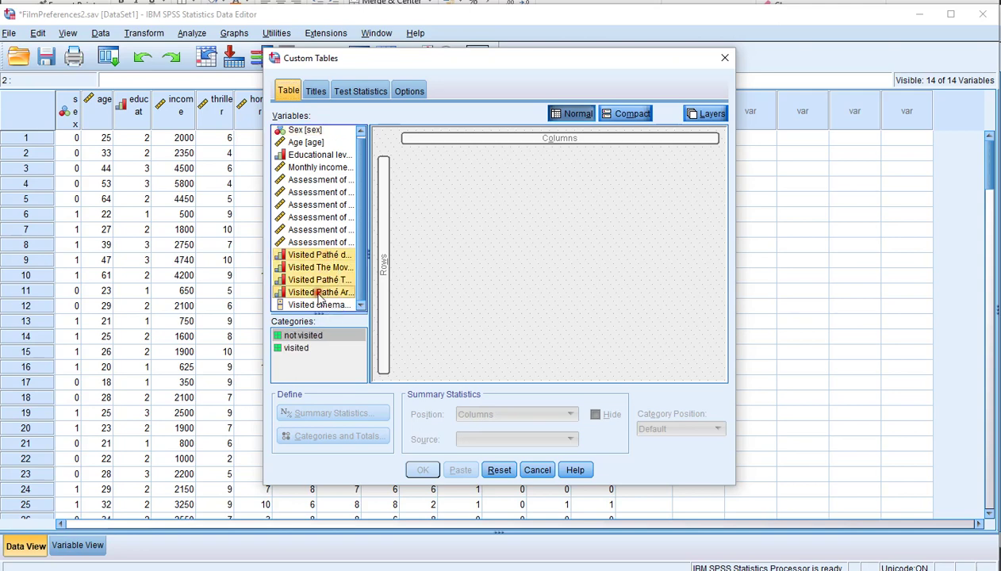
left_click_drag(319, 295, 381, 243)
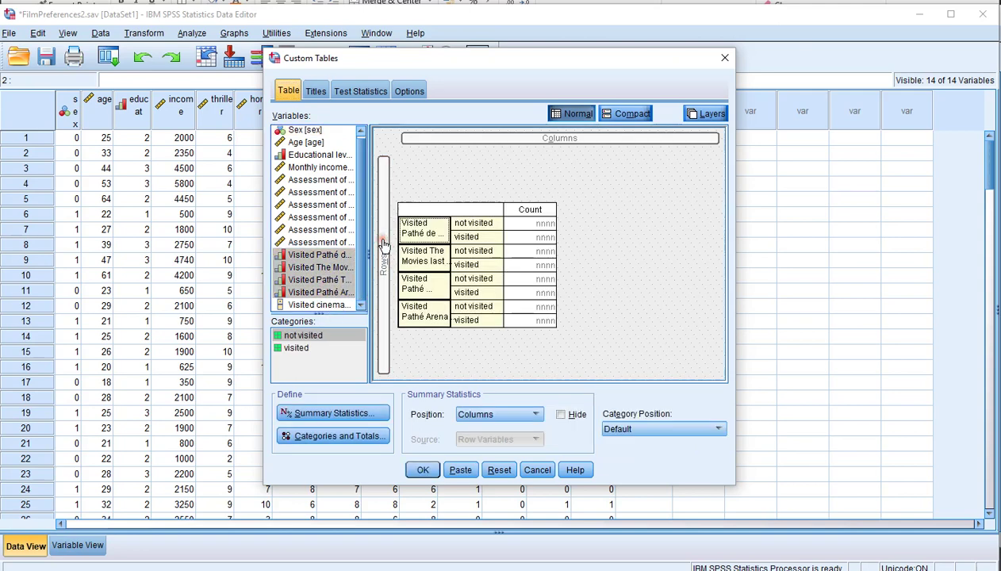
- Show the row categories as columns, leaving summary statistics unchanged
left_click(651, 433)
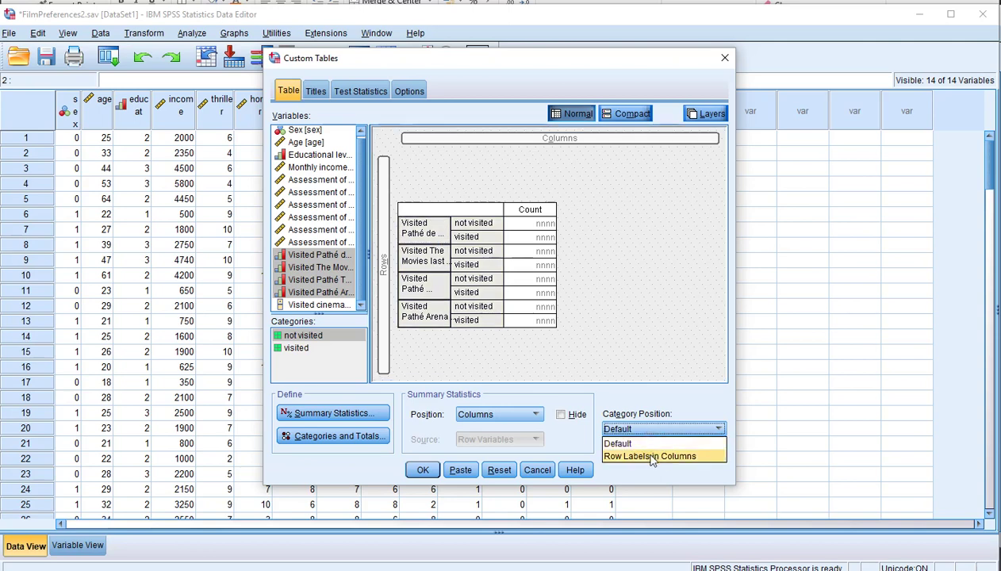
left_click(651, 456)
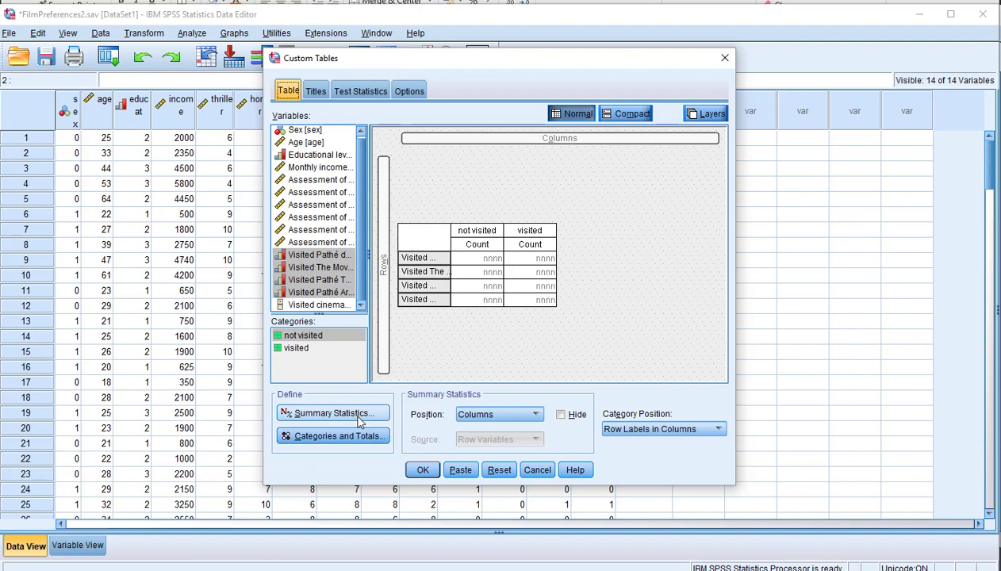
left_click(333, 414)
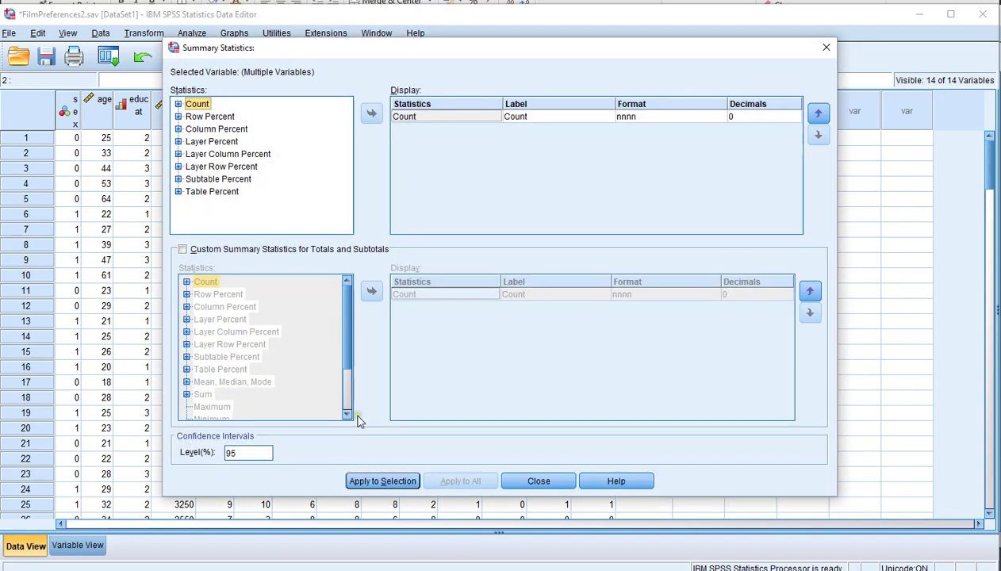
left_click(538, 481)
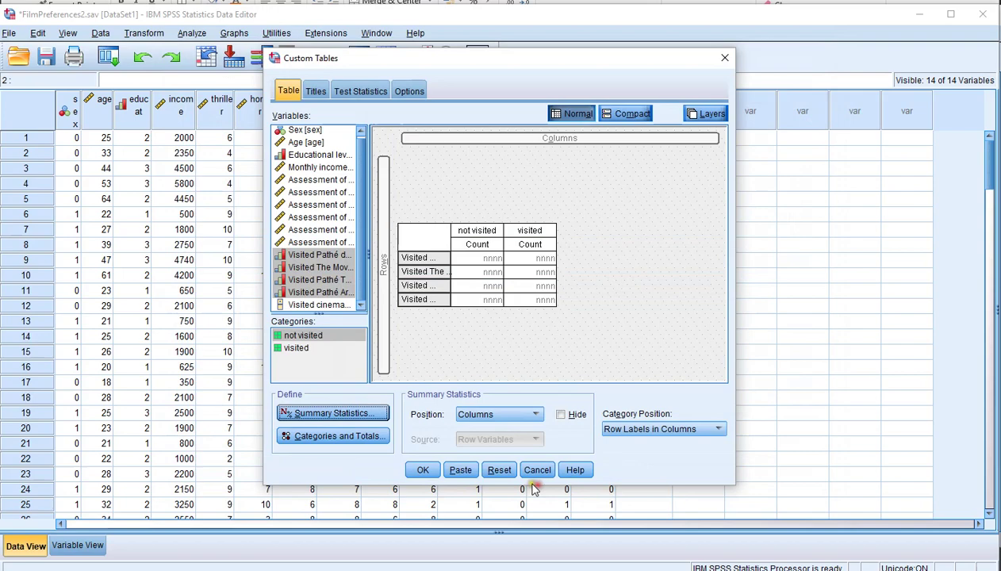
left_click(356, 437)
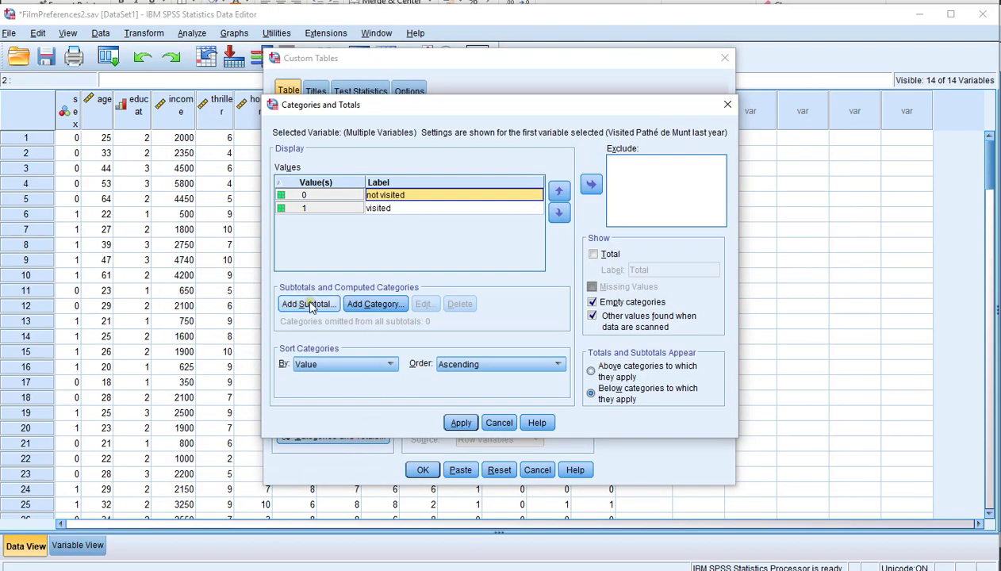
- Add a computed category 'product' with expression not visited × visited
left_click(368, 309)
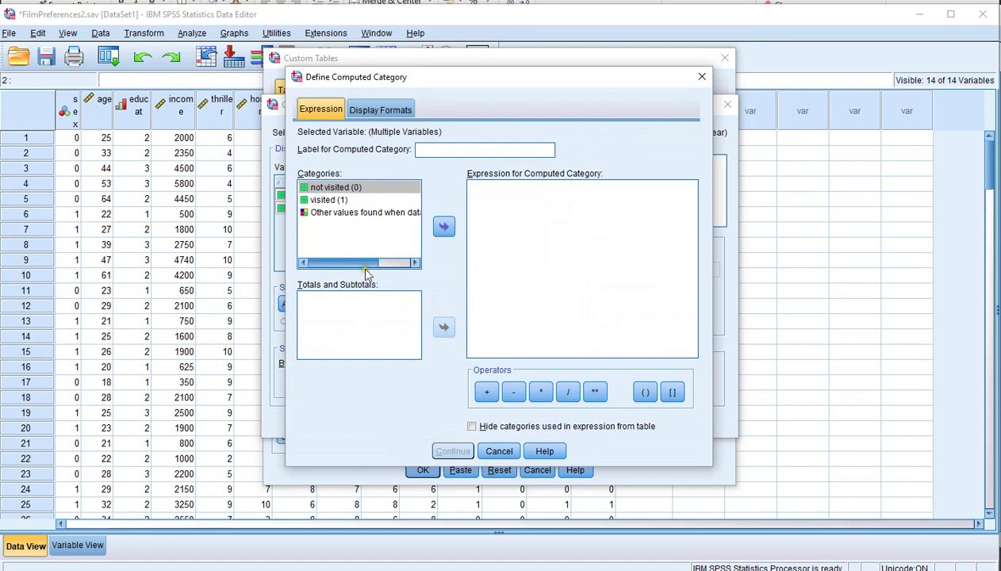
left_click(442, 150)
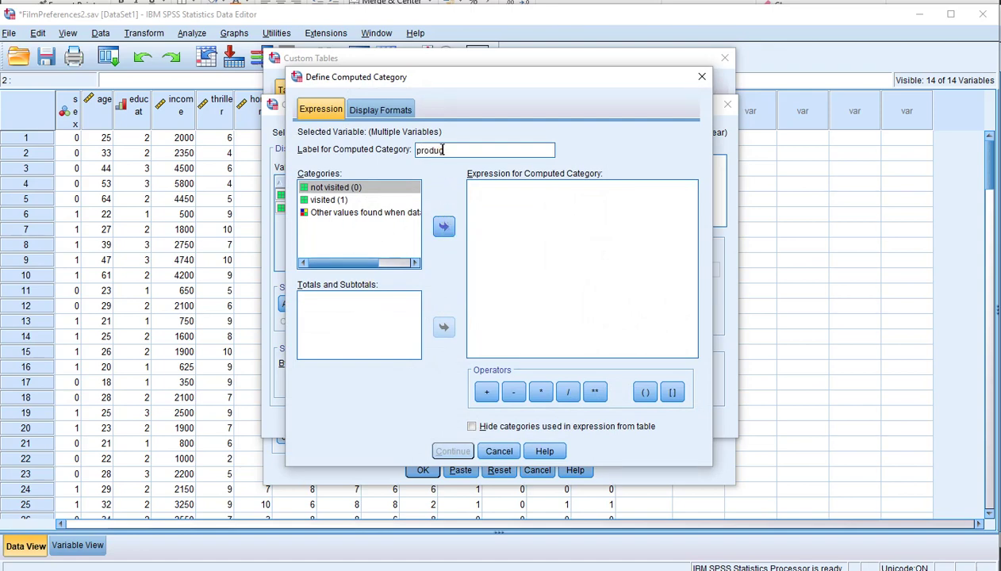
type("product")
left_click(444, 228)
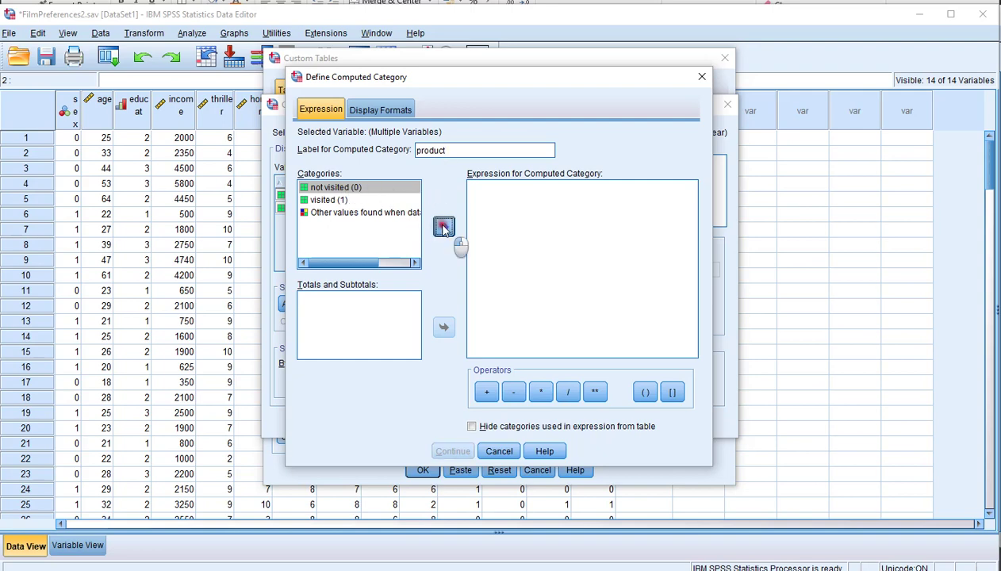
left_click(540, 391)
left_click(333, 200)
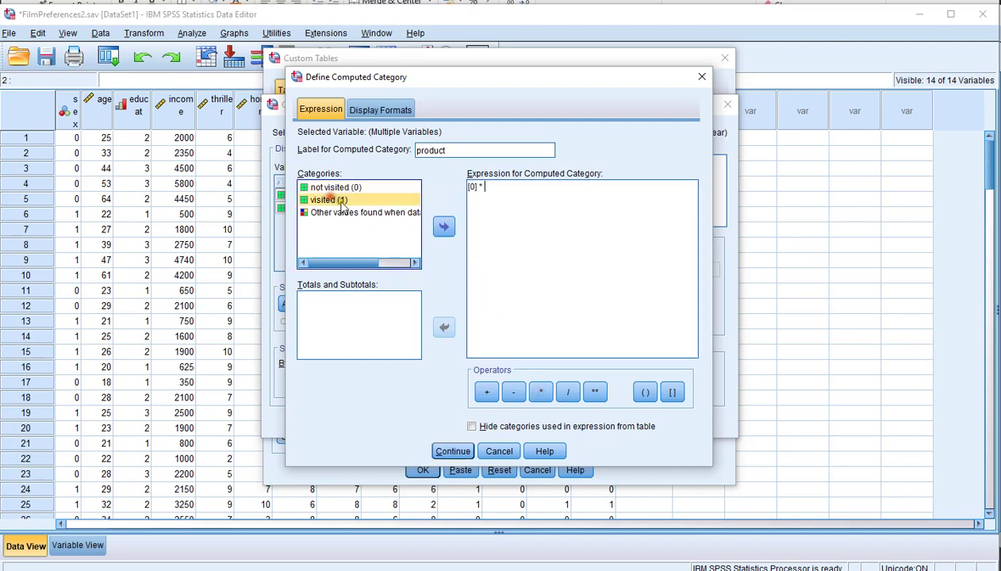
left_click(443, 227)
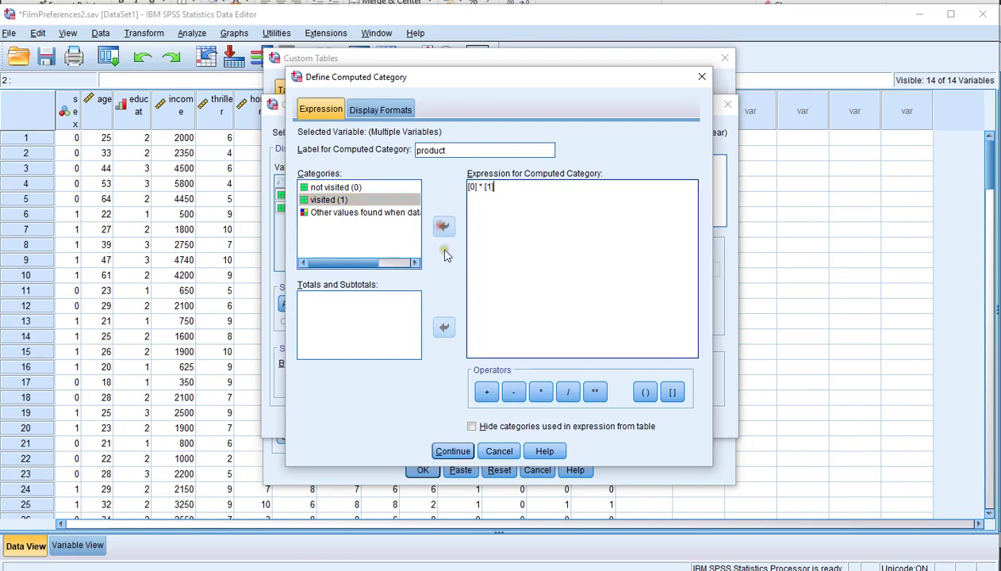
left_click(453, 452)
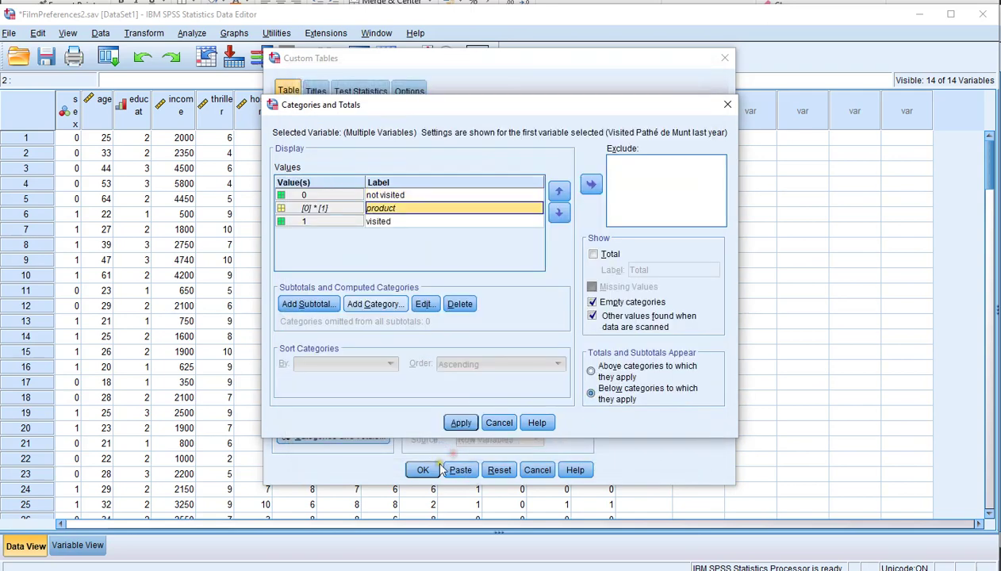
left_click(460, 423)
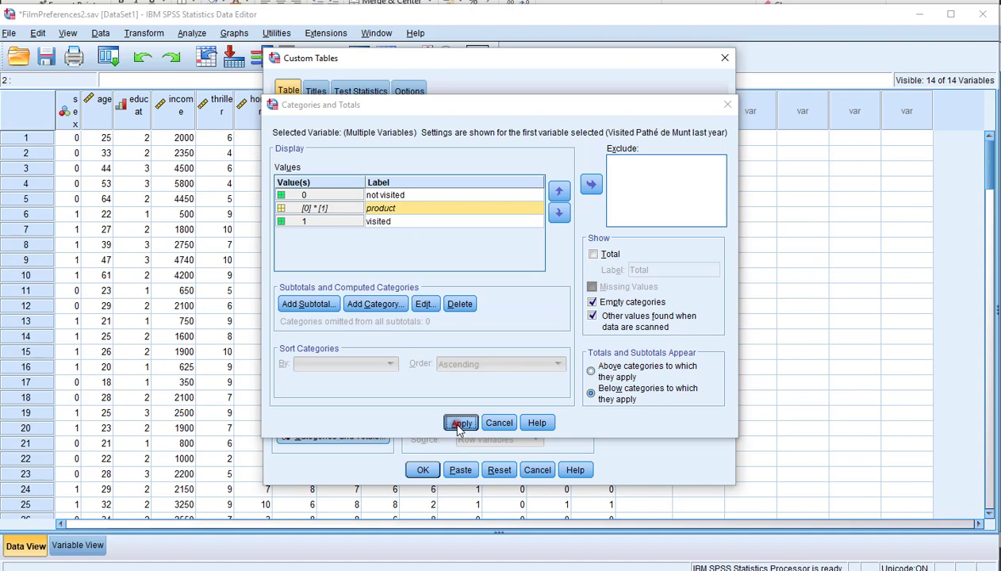
- Move product below visited and generate the custom table
left_click(361, 437)
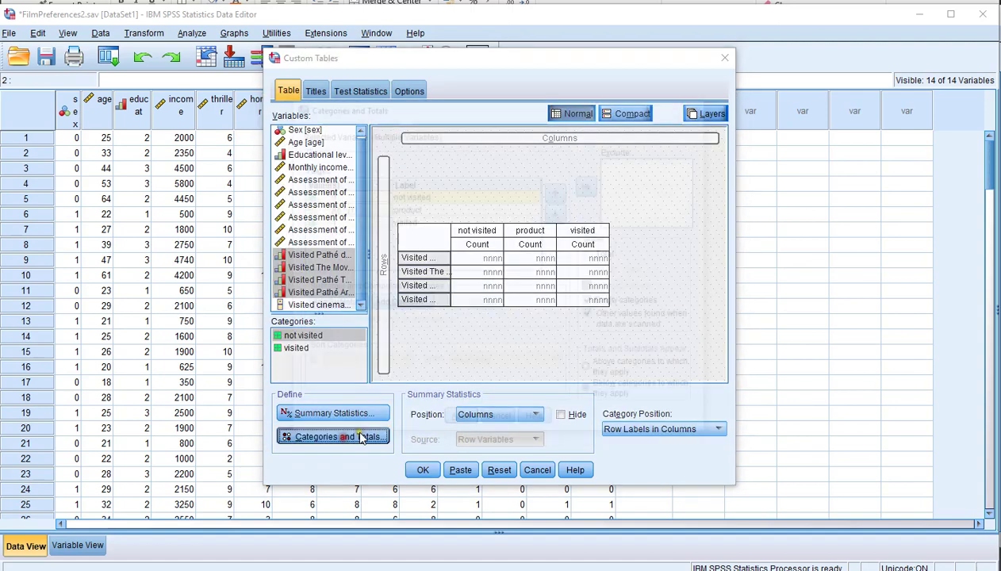
left_click(507, 208)
left_click(557, 212)
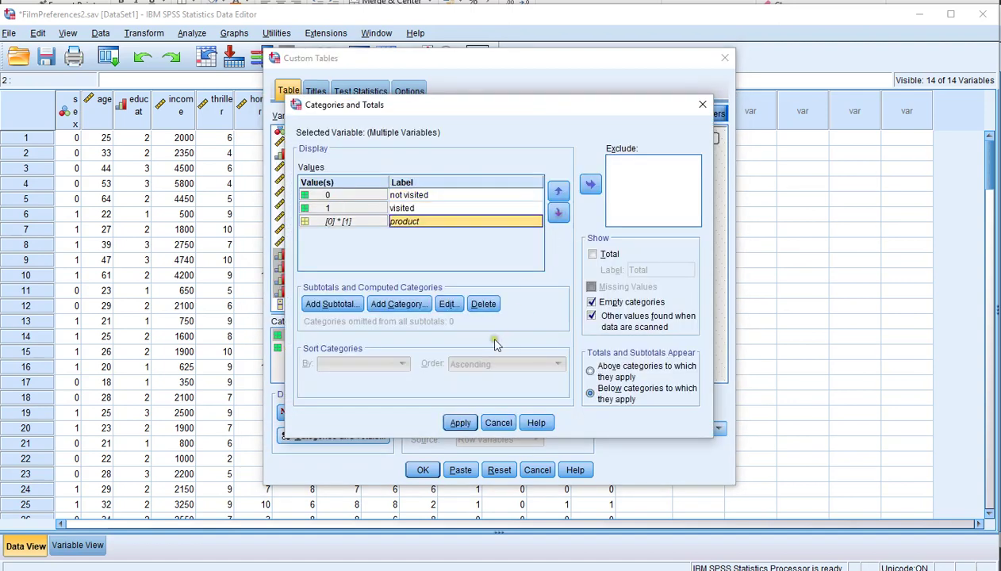
left_click(458, 424)
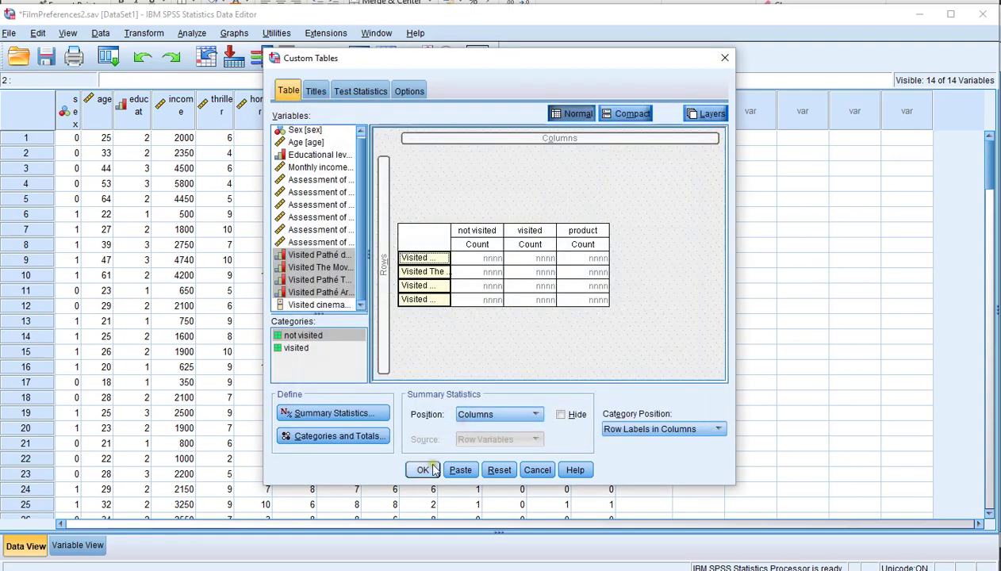
left_click(422, 470)
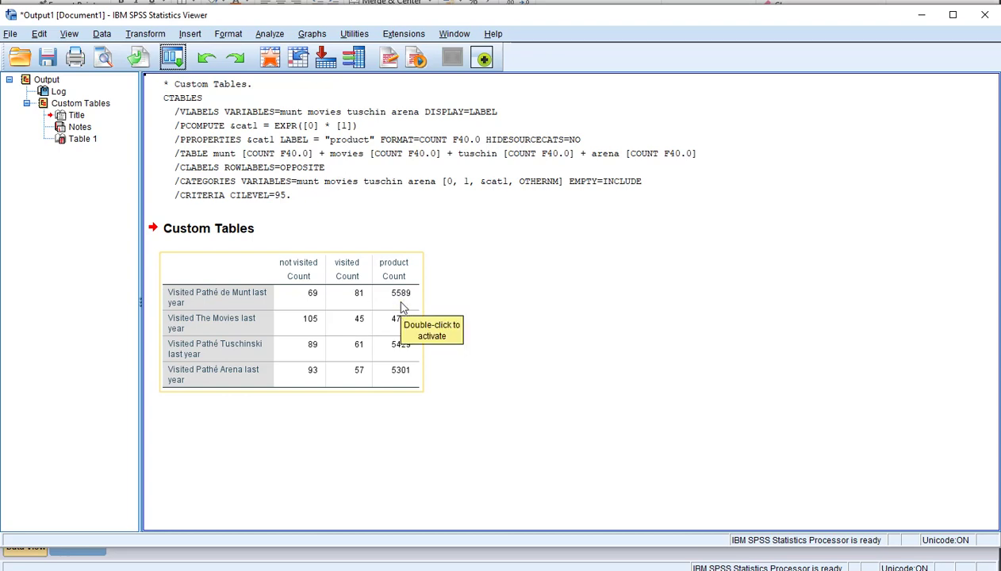
- Un-maximize the SPSS Viewer window so the Excel sheet behind it shows
left_click(509, 195)
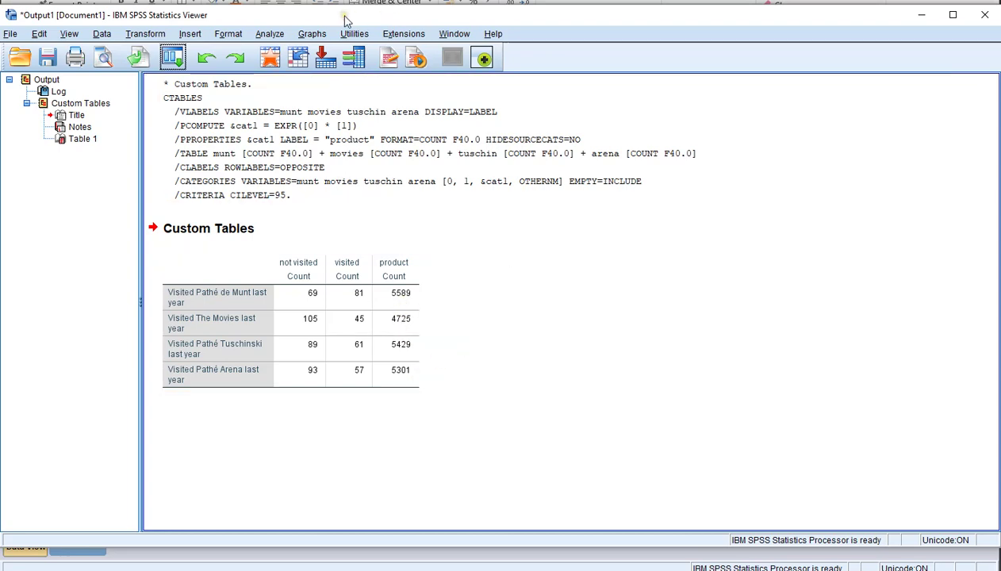
left_click_drag(341, 15, 799, 23)
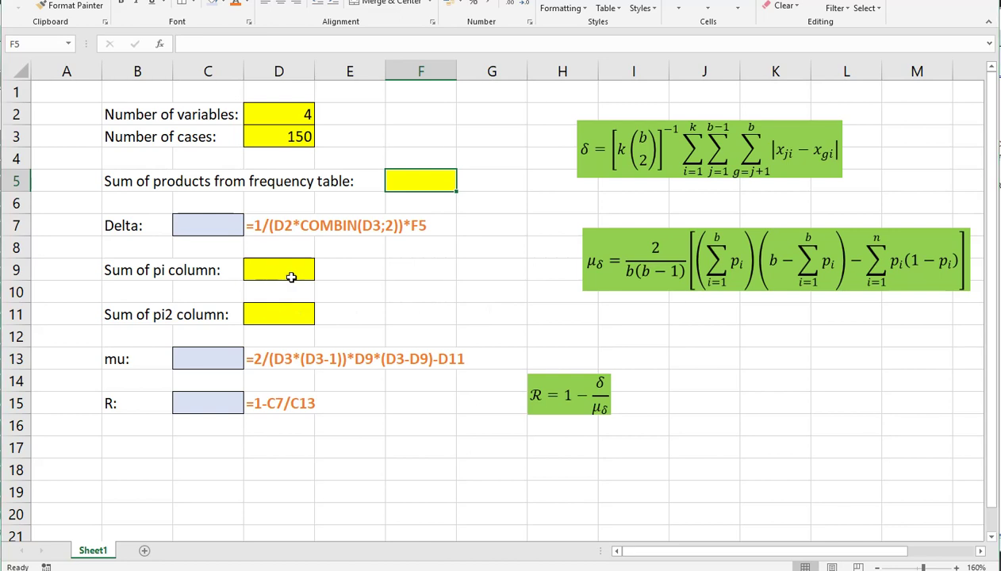
- Paste the four product counts into F5 and join them as 5589+4725+5429+5301
key("alt+Tab")
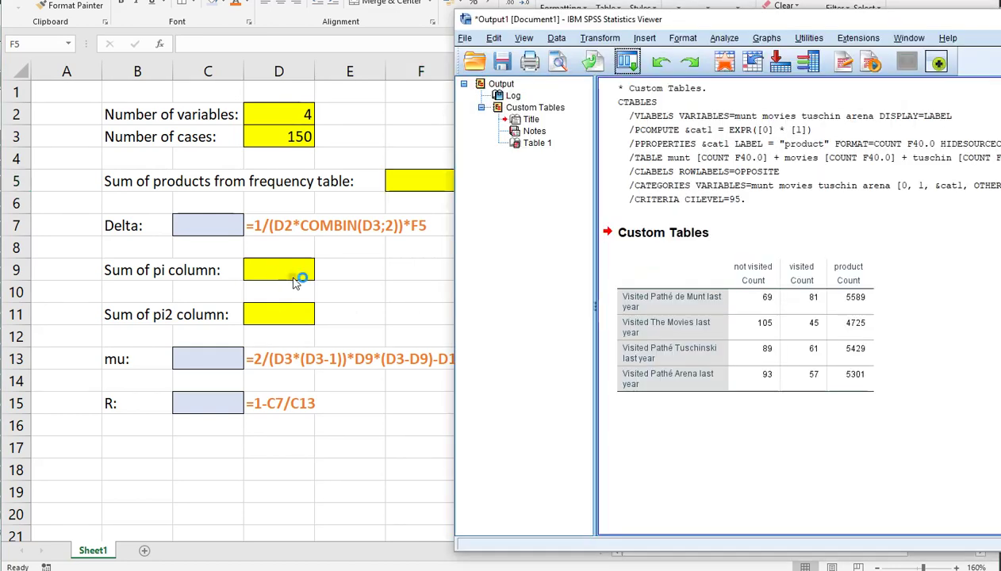
left_click(860, 302)
double_click(858, 301)
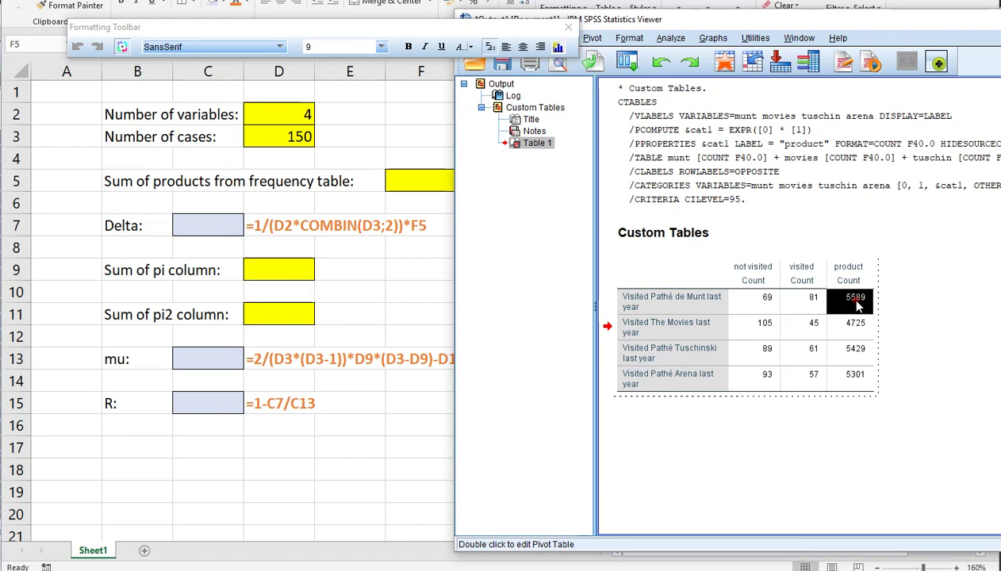
double_click(424, 181)
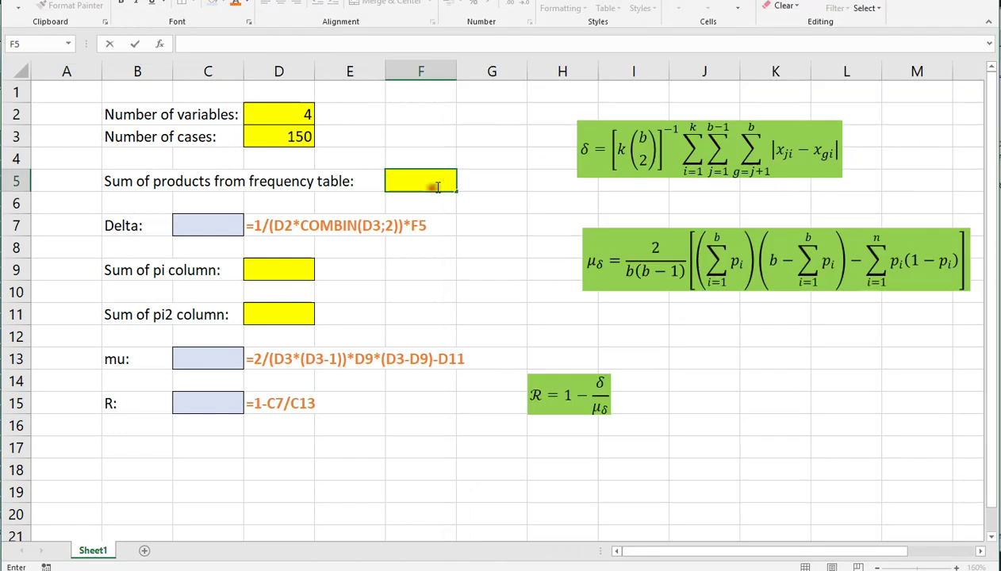
key("ctrl+v")
left_click(430, 180)
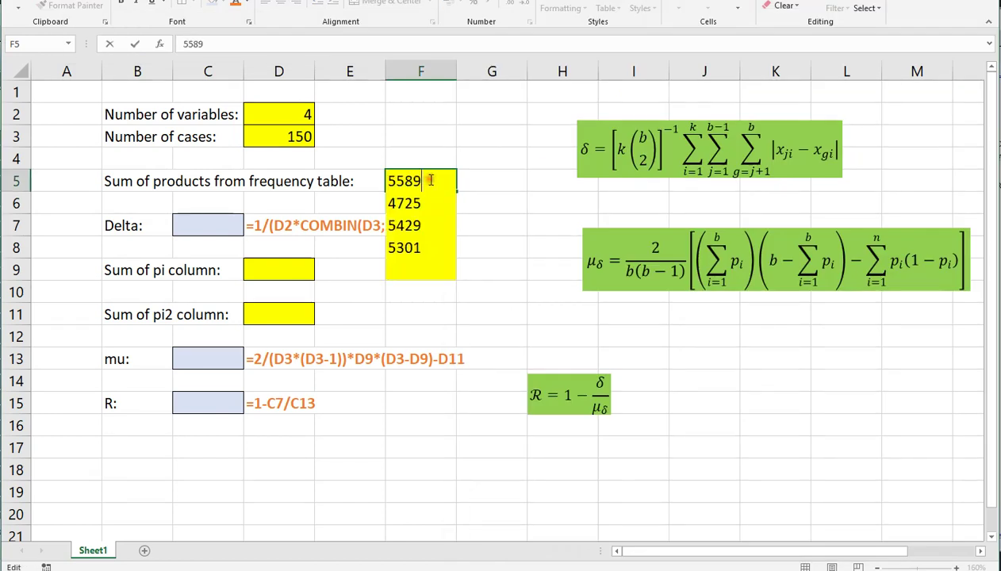
key("Delete")
type("+4725")
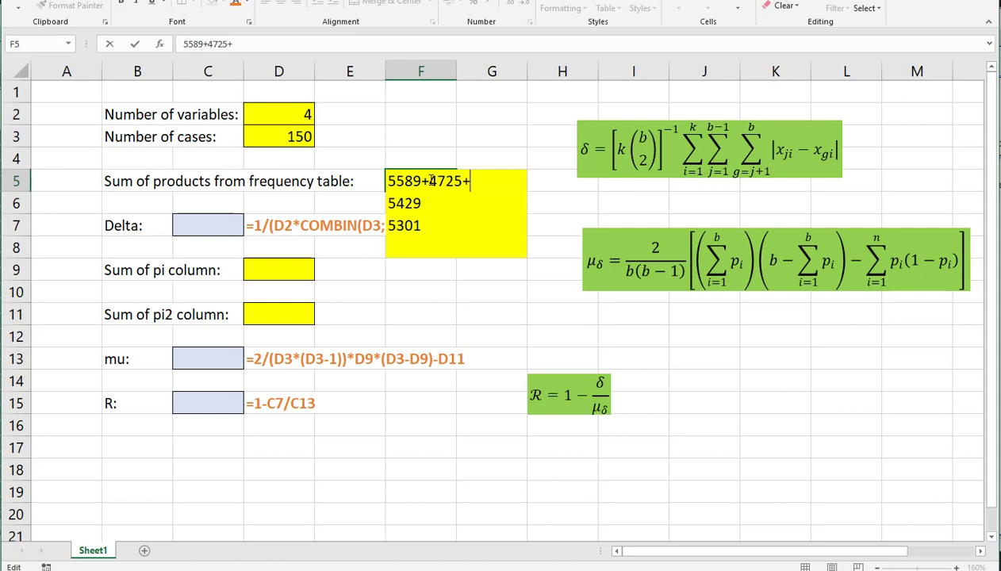
type("+")
key("Delete")
key("End")
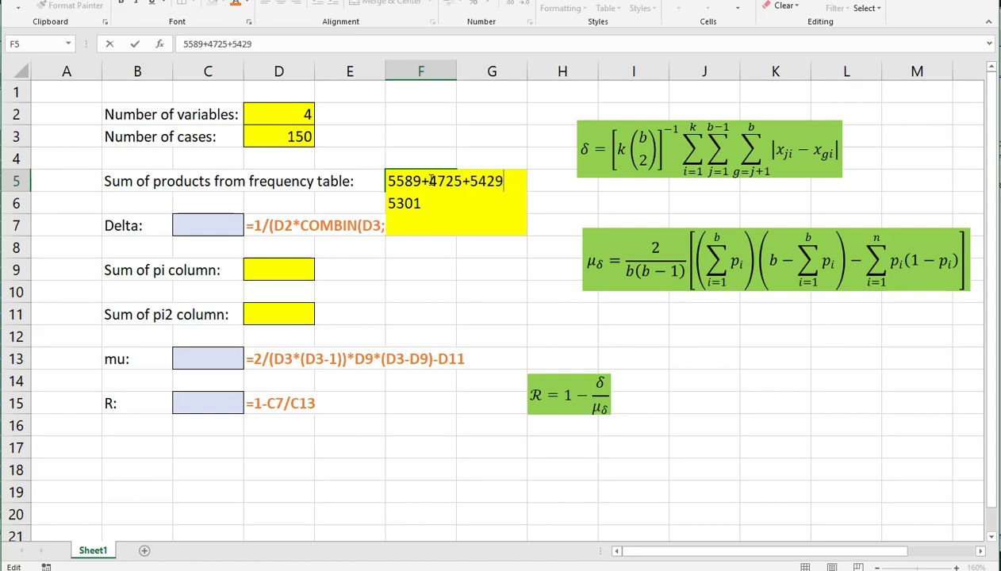
key("Delete")
key("Return")
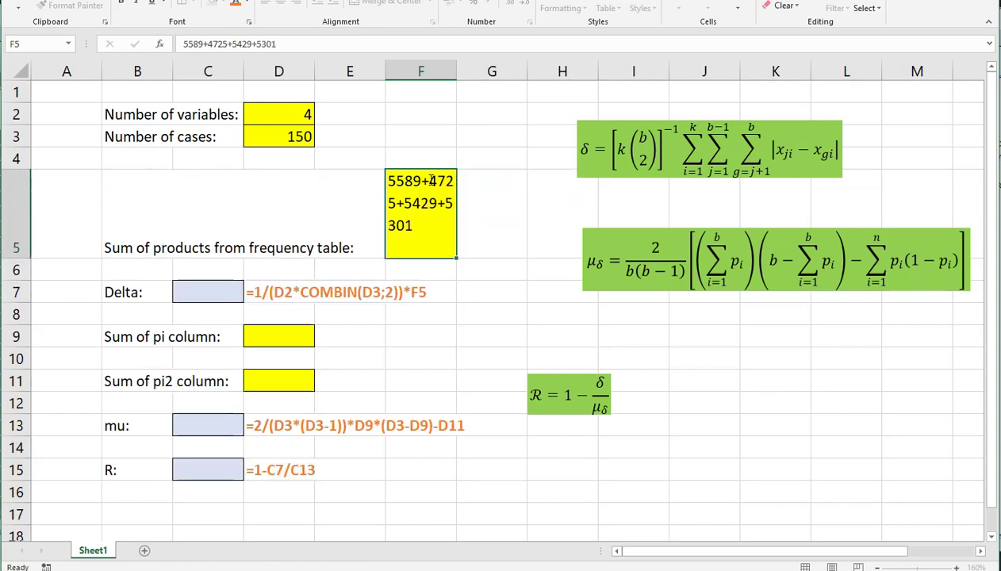
- Turn F5 into the formula =5589+4725+5429+5301, giving 21044, and restore row 5's height
left_click(432, 181)
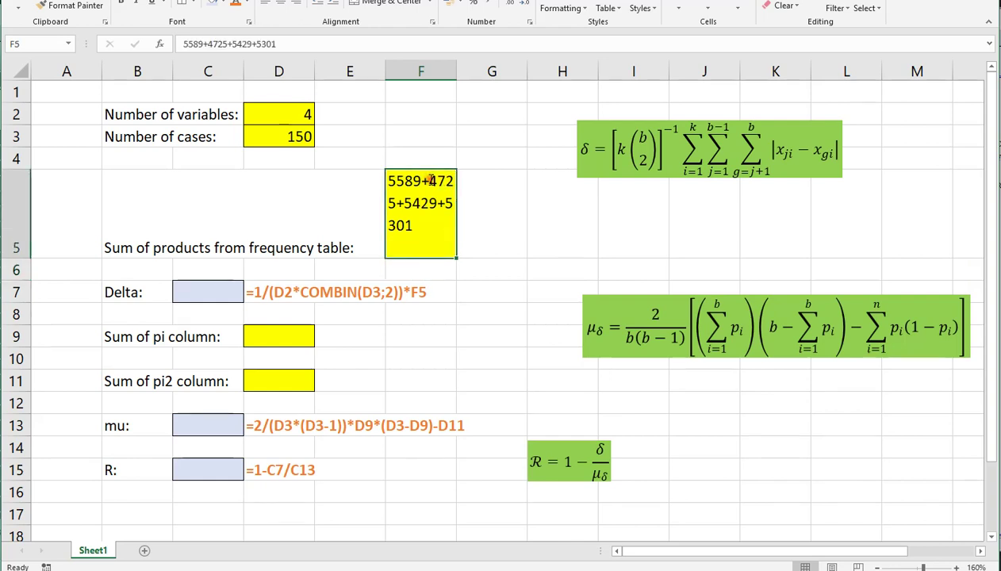
double_click(389, 181)
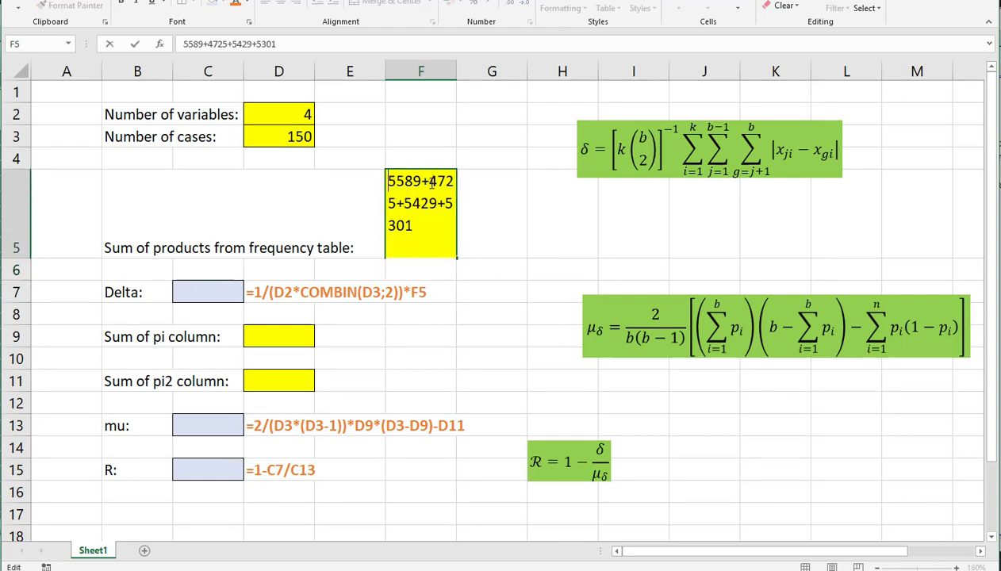
type("=")
key("Return")
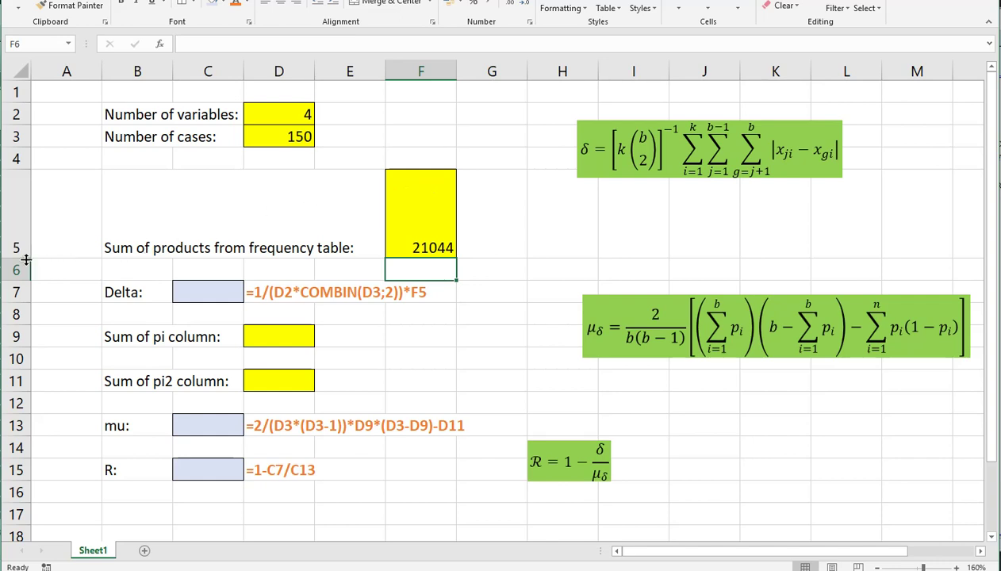
left_click_drag(21, 258, 19, 190)
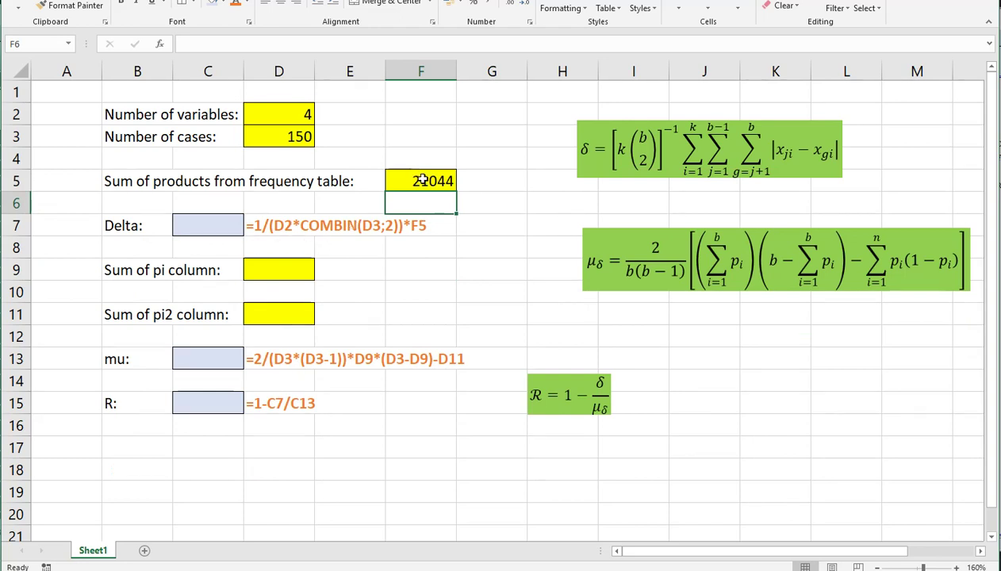
left_click(422, 180)
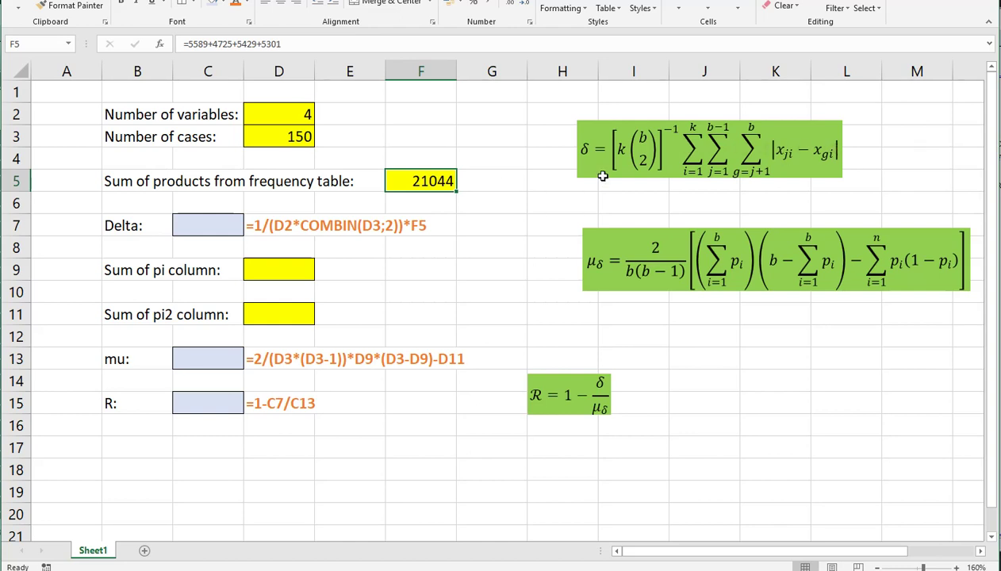
left_click(195, 223)
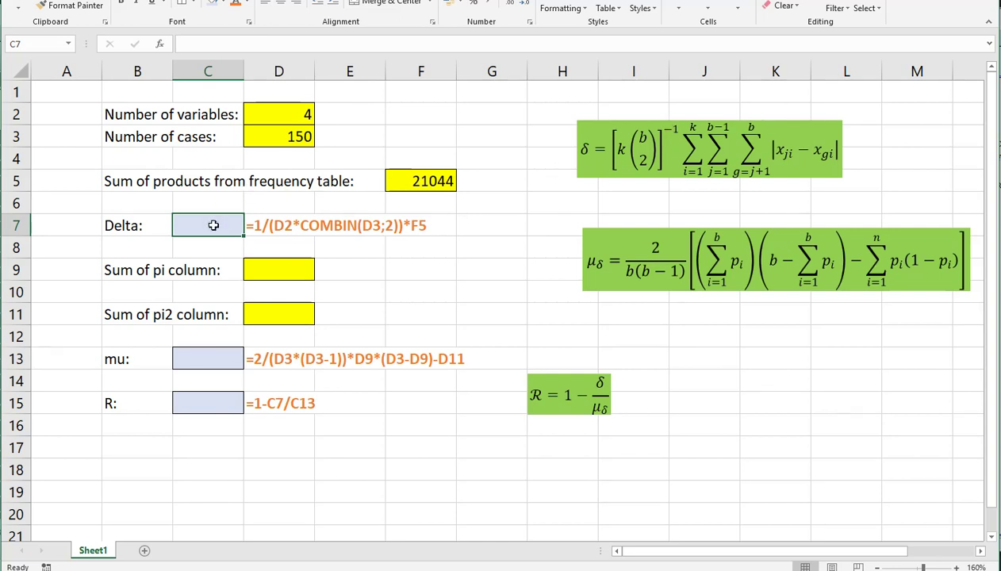
- Enter =1/(D2*COMBIN(D3;2))*F5 in C7, giving Delta 0,47078
type("=1/(")
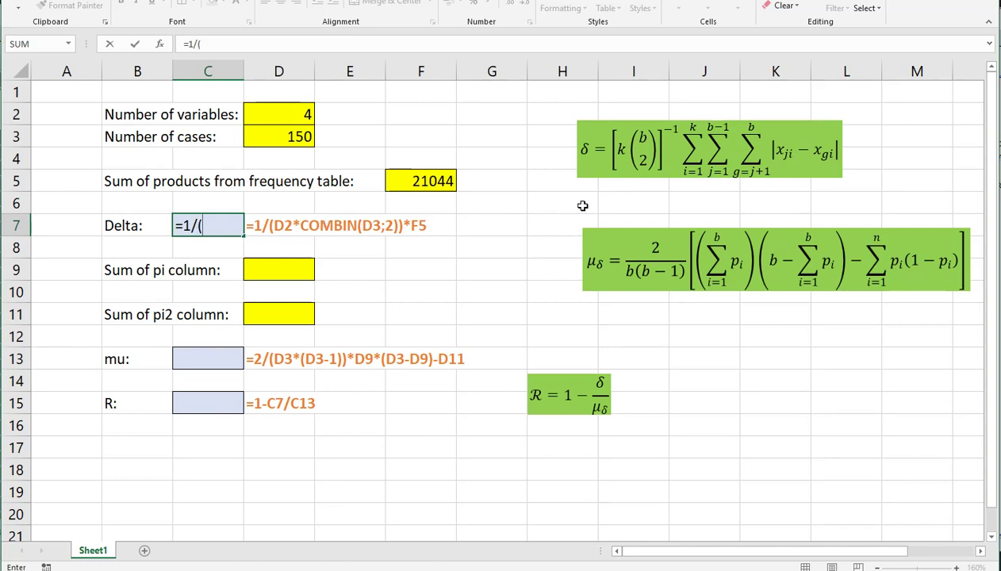
left_click(290, 116)
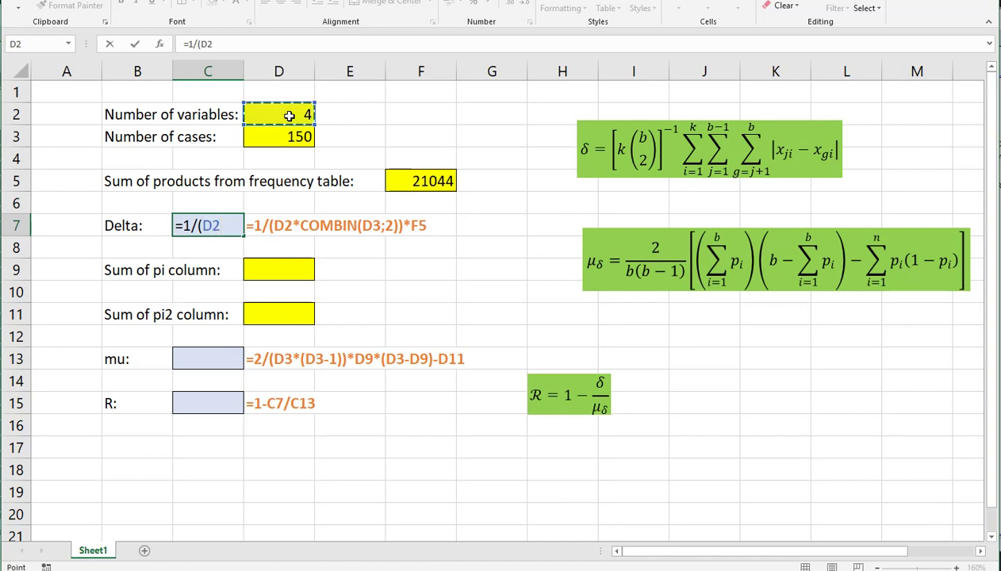
type("*")
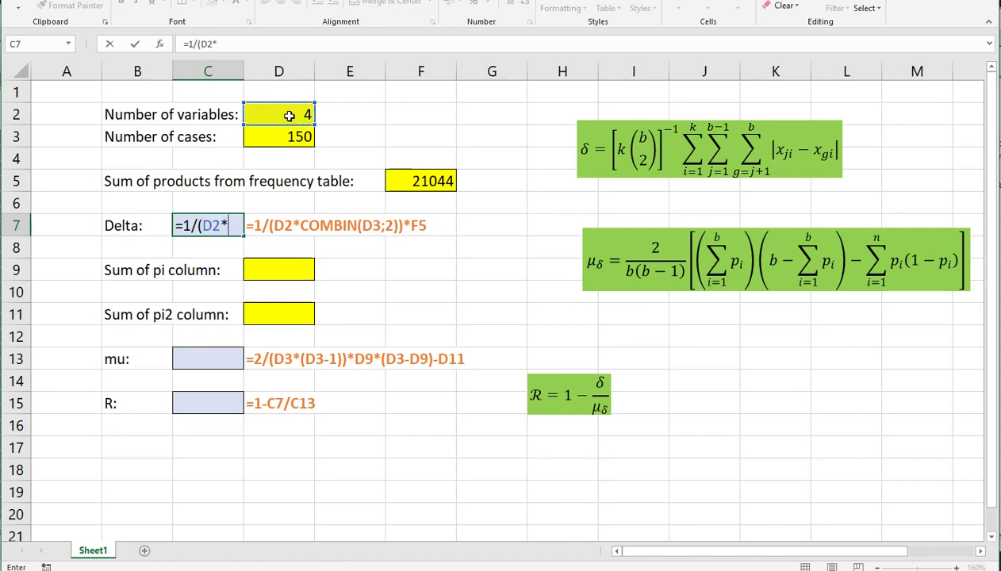
type("COMBIN(")
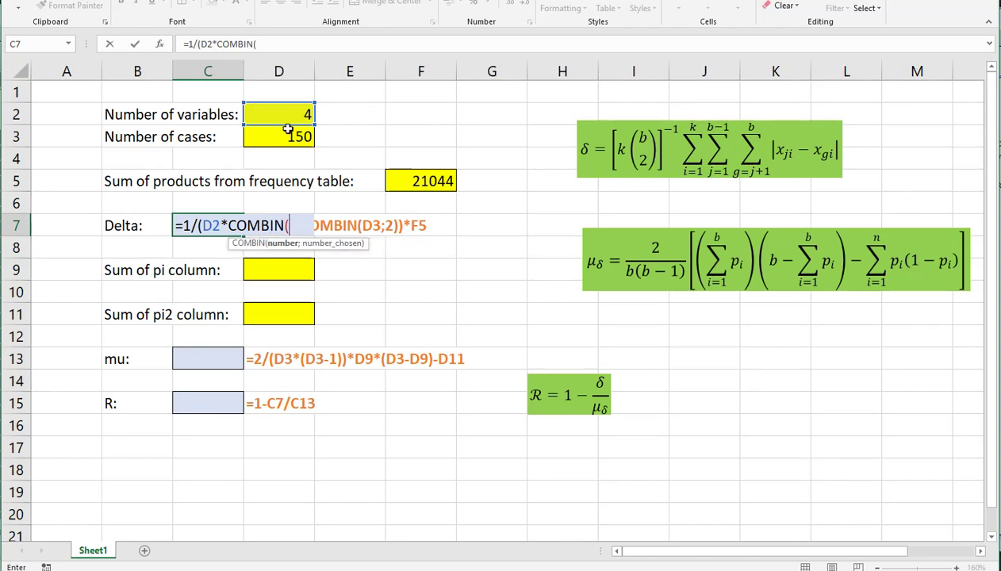
left_click(288, 136)
type(";")
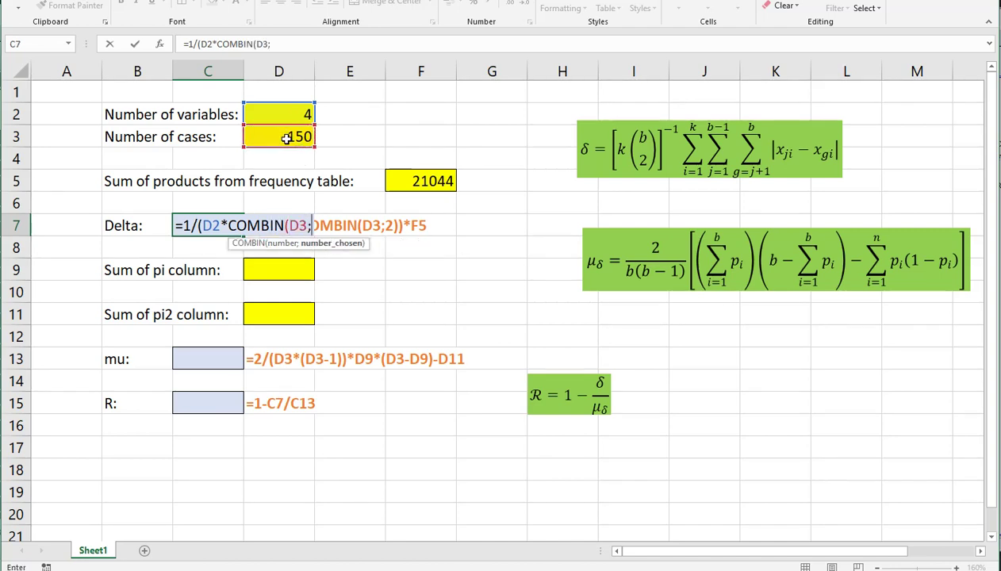
type("2))*")
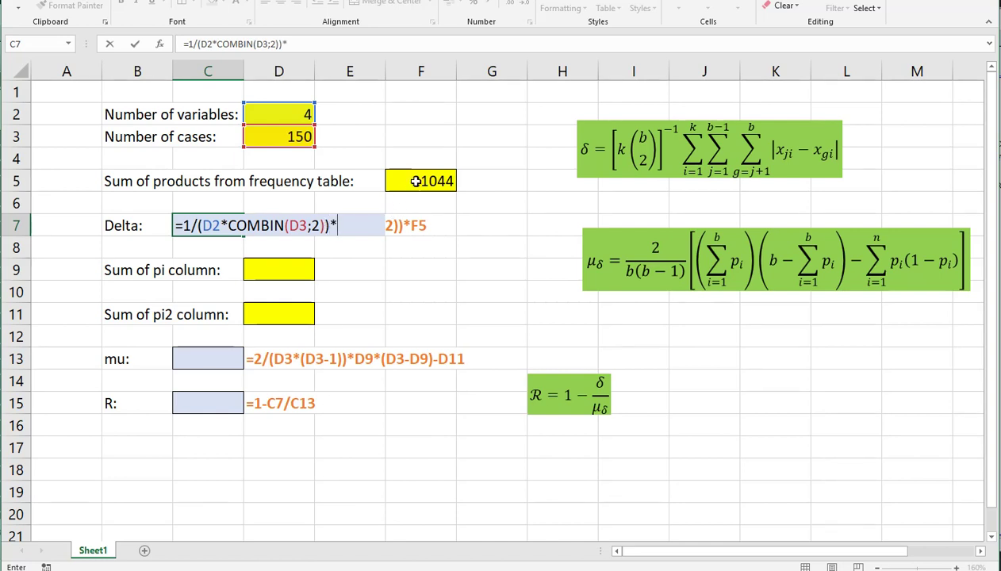
left_click(416, 181)
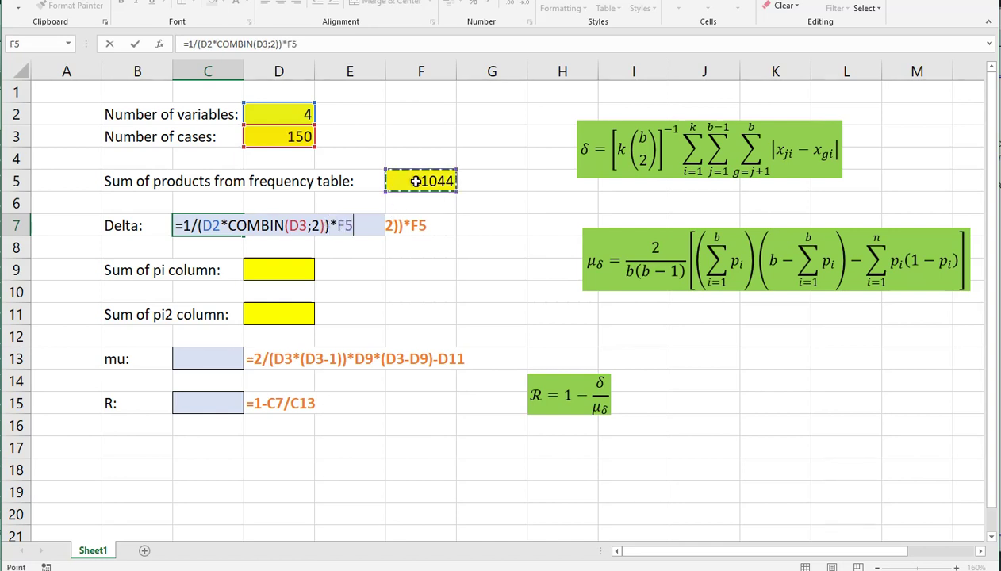
key("Return")
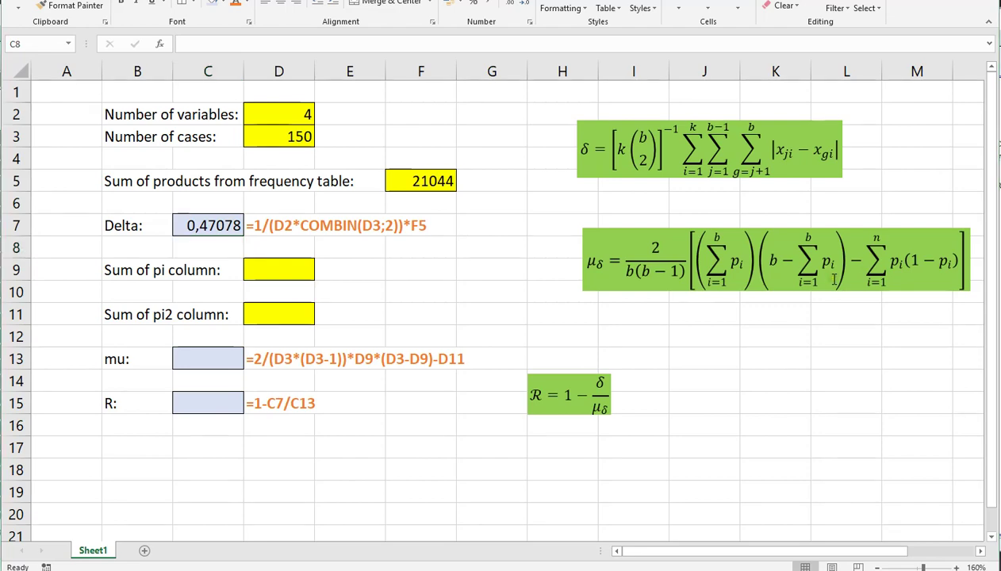
key("alt+Tab")
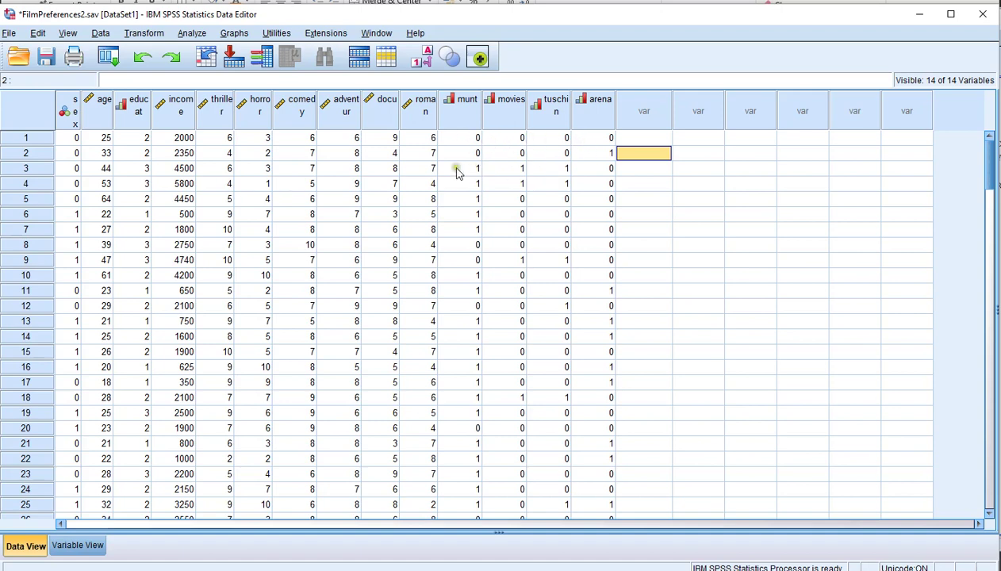
- Check row 3's visit values and start a Compute Variable with target pi
left_click(594, 169)
left_click(559, 170)
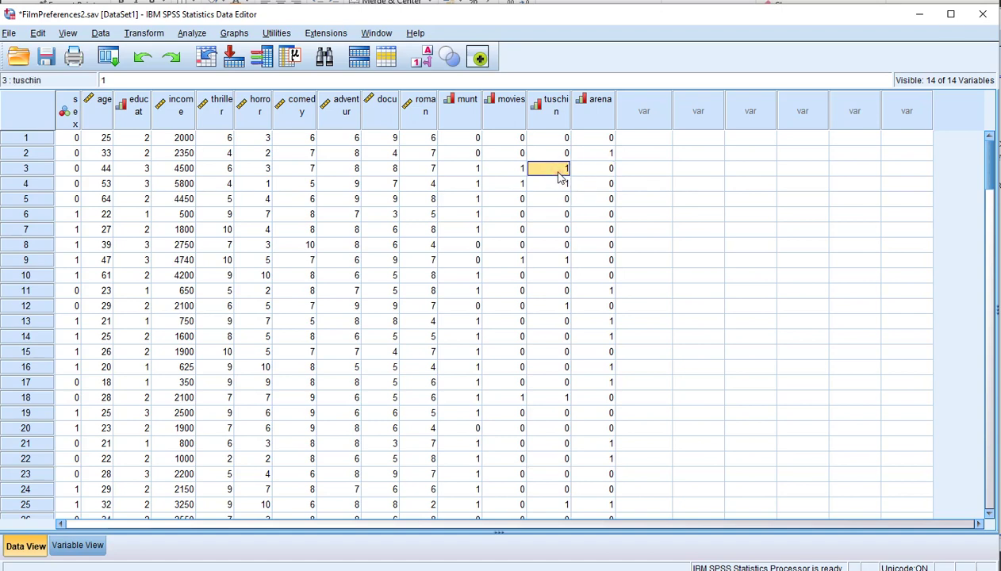
left_click(143, 35)
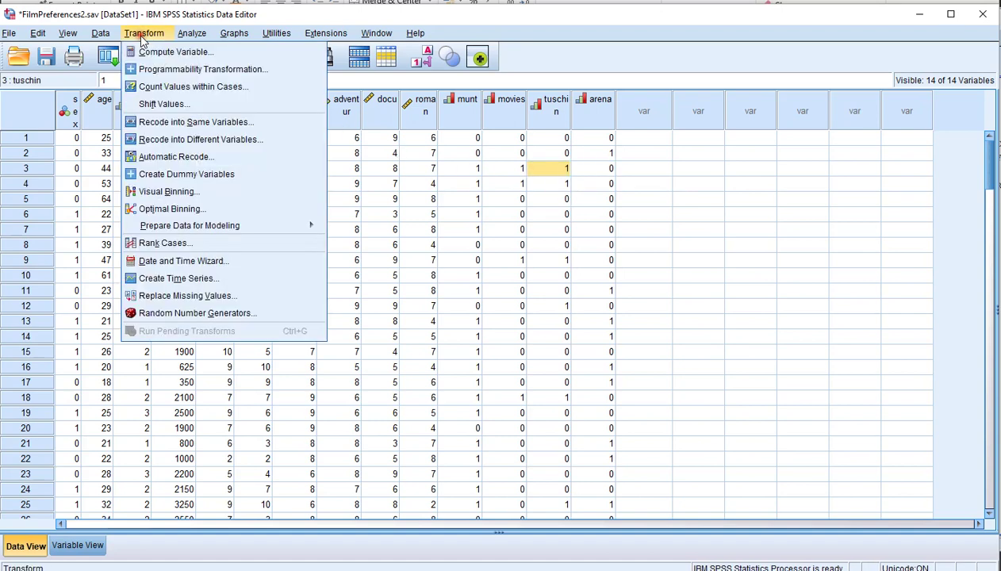
left_click(154, 52)
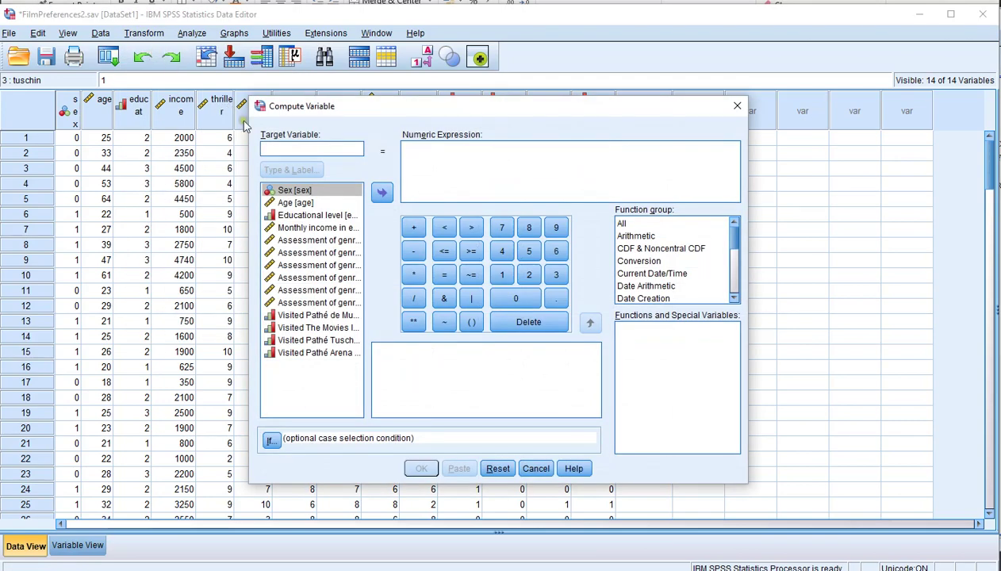
left_click_drag(356, 116, 375, 209)
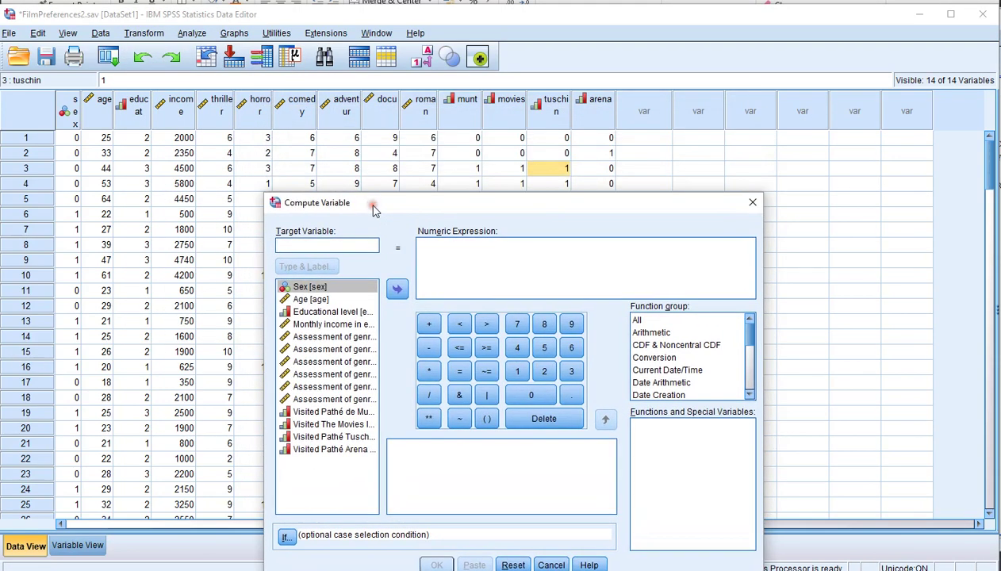
type("p")
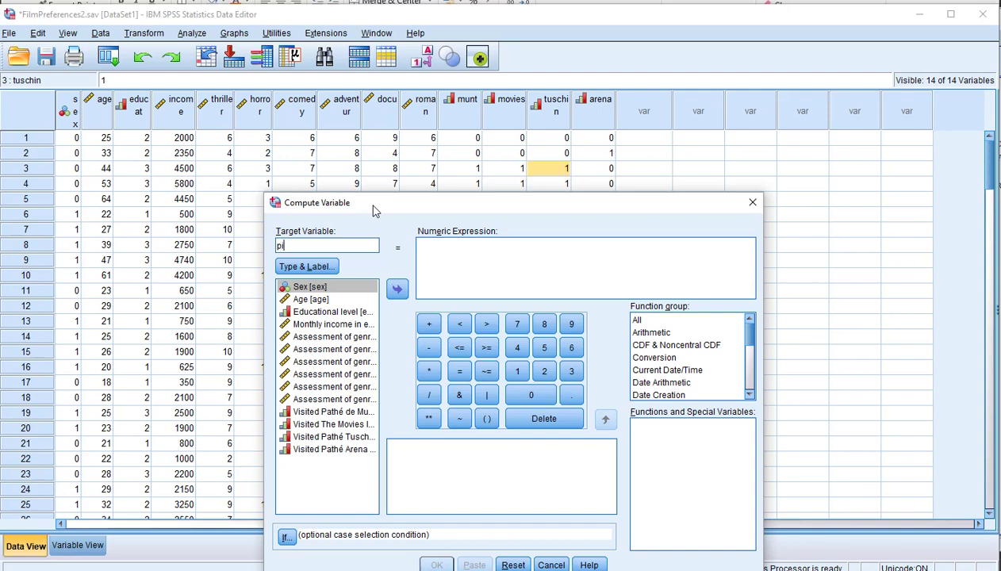
type("i")
- Build (munt + movies + tuschin + arena in the expression, then cancel the dialog
left_click(419, 248)
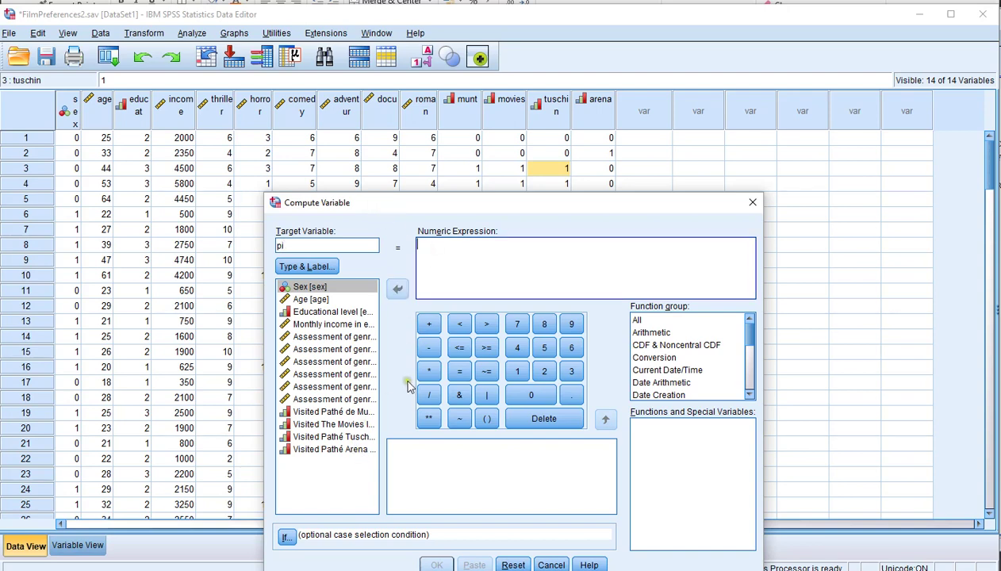
type("(")
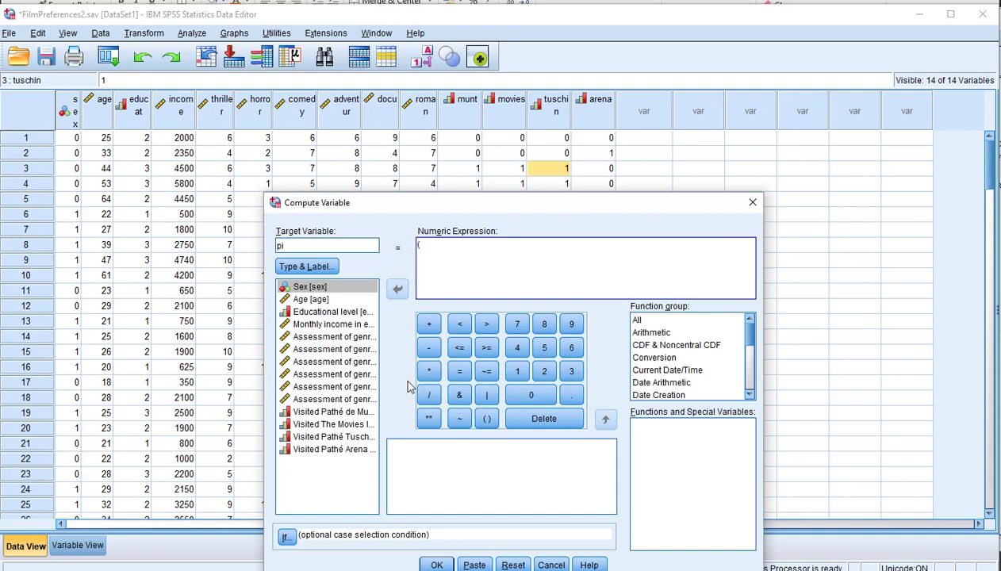
double_click(333, 412)
left_click(428, 324)
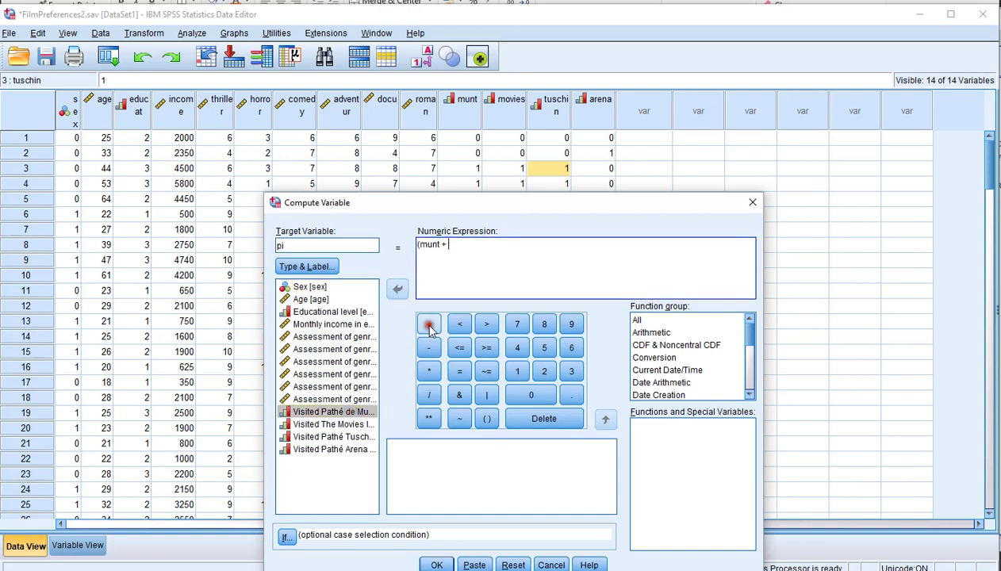
double_click(333, 425)
left_click(428, 323)
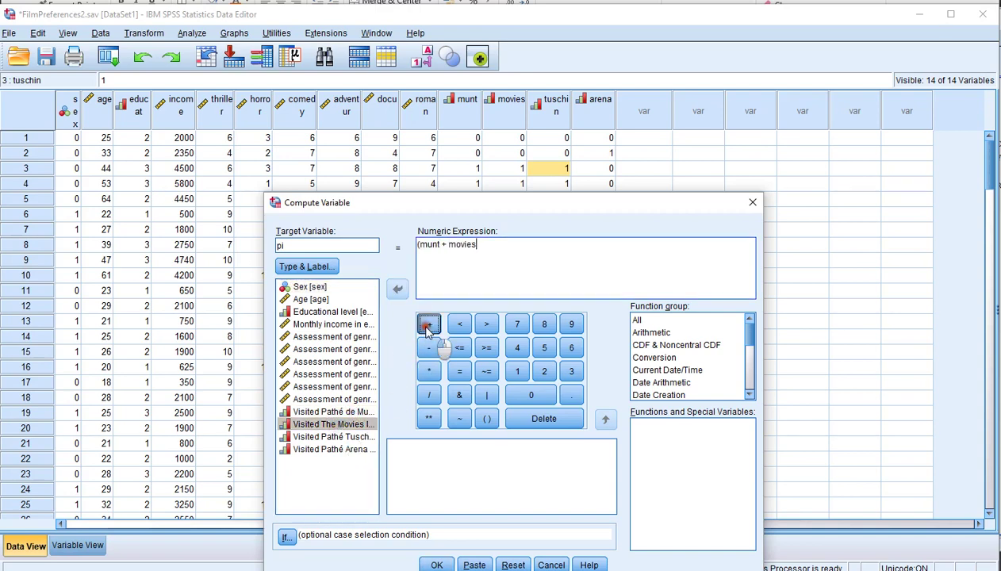
double_click(333, 437)
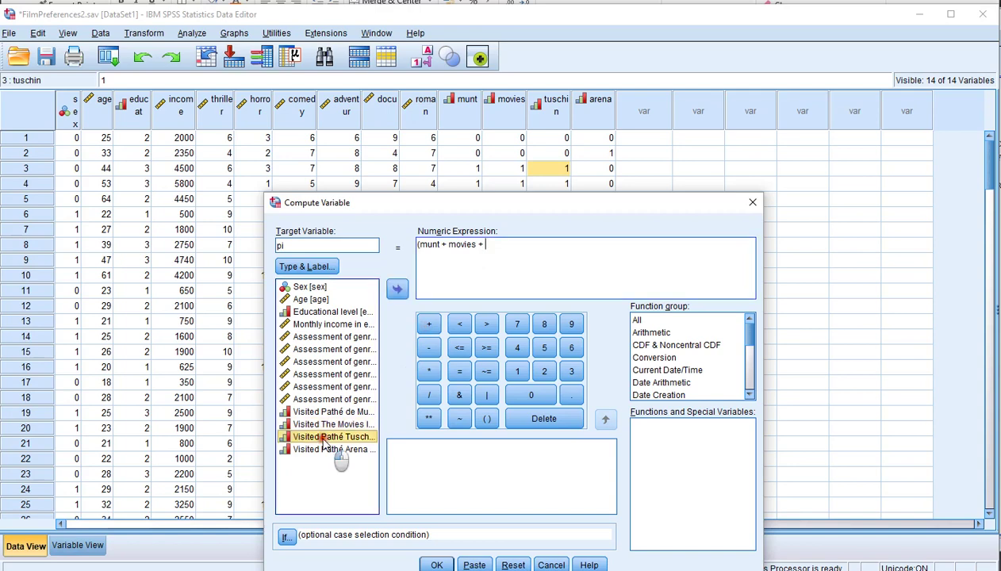
left_click(428, 323)
left_click(336, 449)
double_click(335, 448)
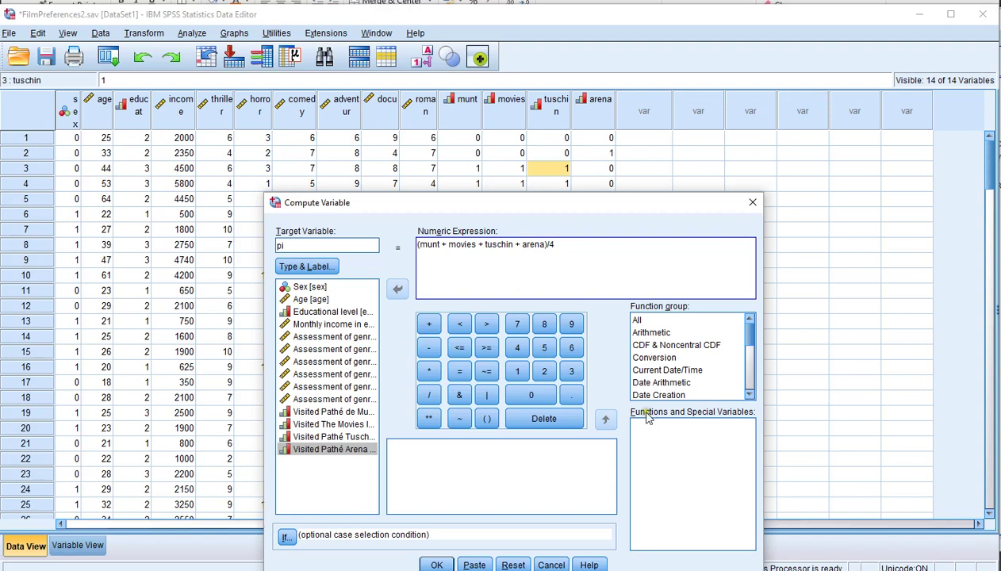
left_click(550, 564)
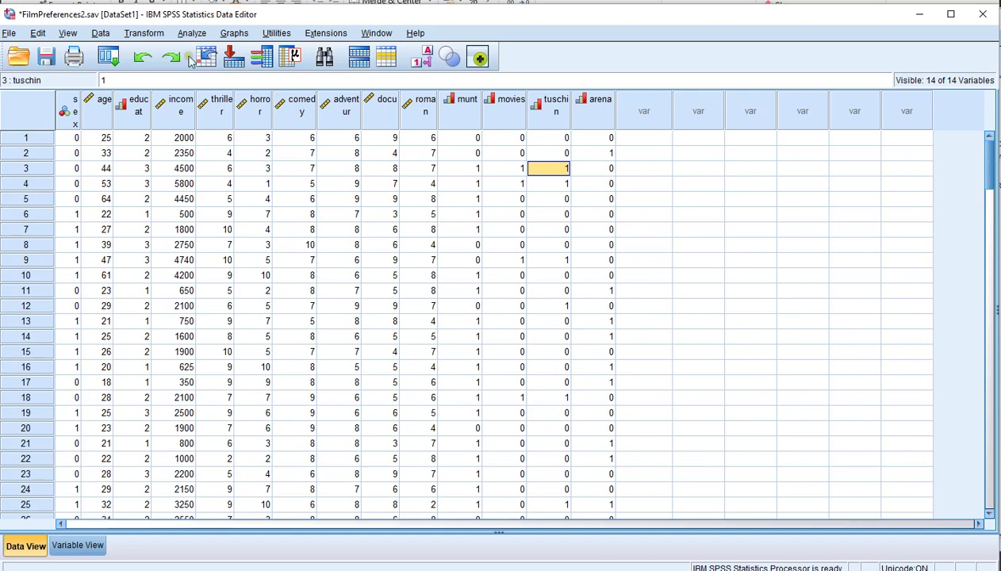
- Set up nSuc in Count Values within Cases, counting value 1 across the four cinemas
left_click(146, 35)
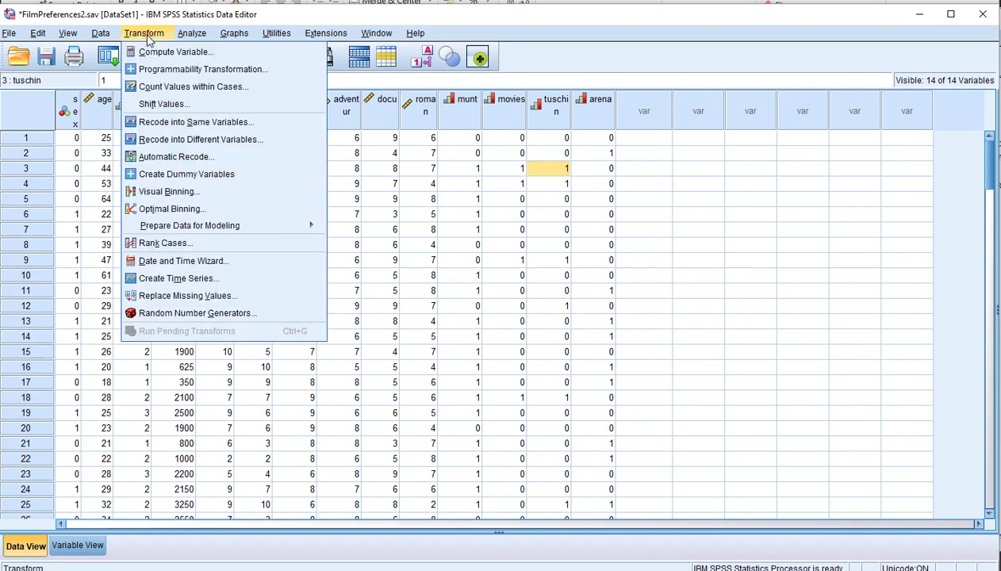
left_click(181, 87)
left_click_drag(410, 145, 401, 226)
left_click(338, 261)
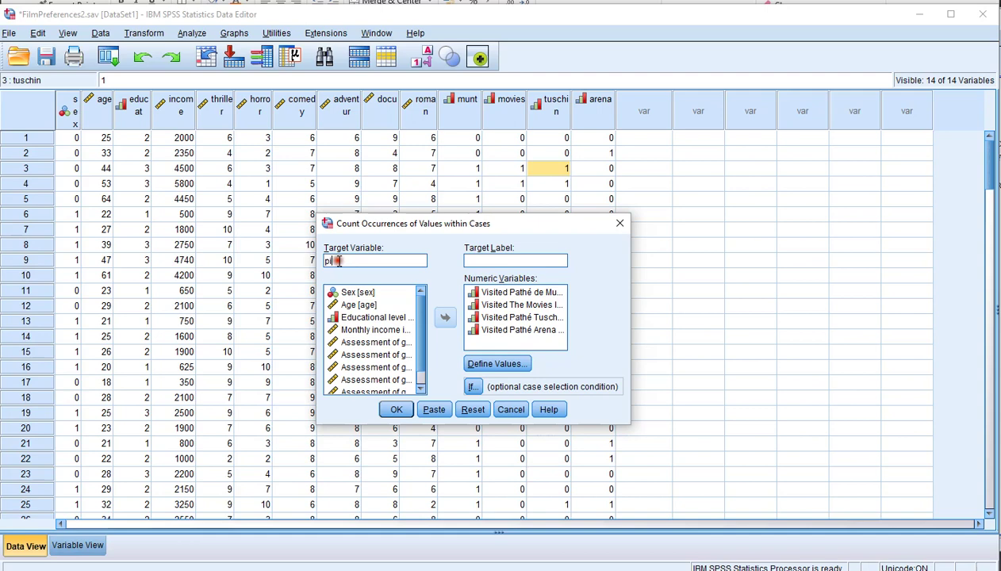
double_click(338, 261)
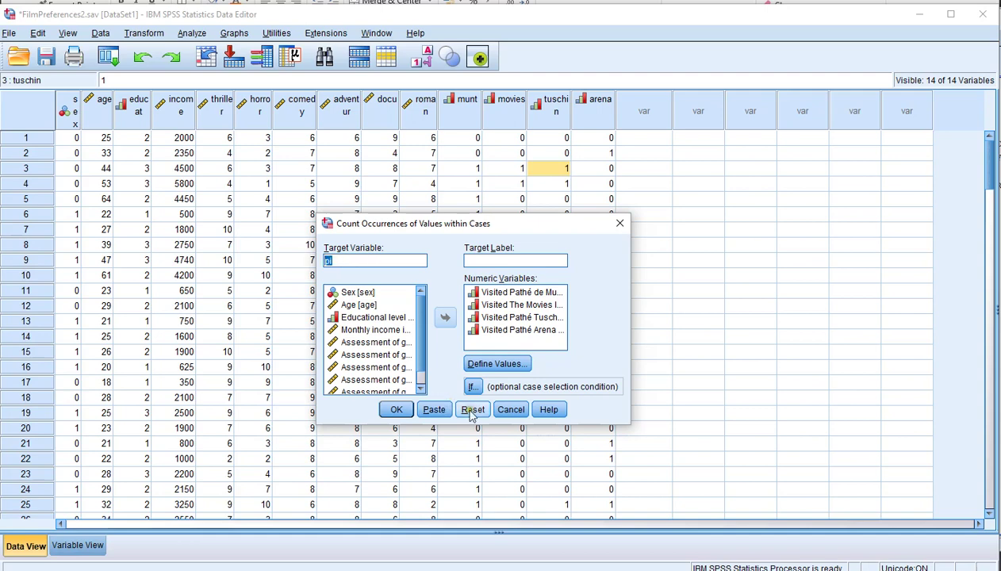
left_click(472, 411)
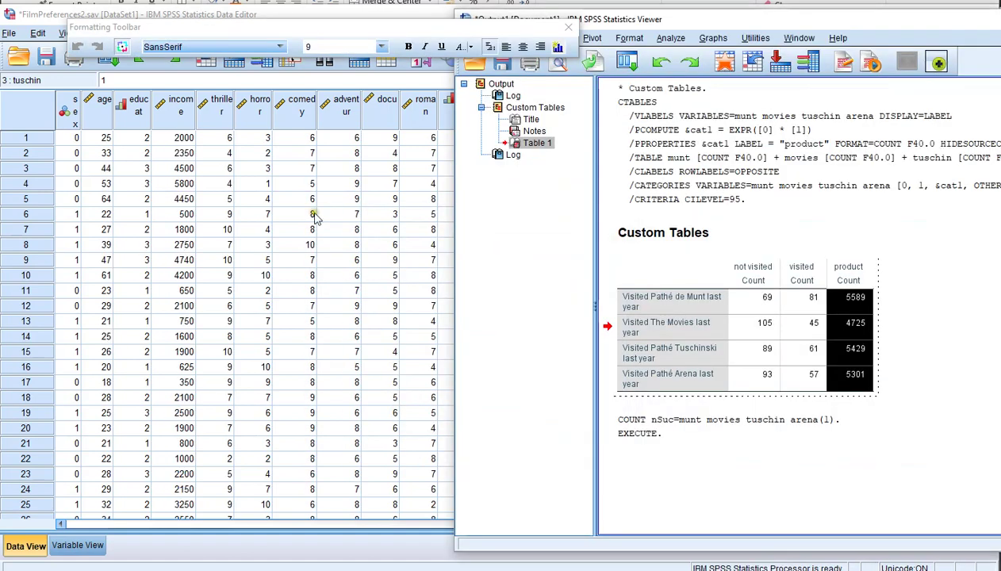
- Verify the new nSuc counts against rows 2 and 3's visit values
left_click(313, 214)
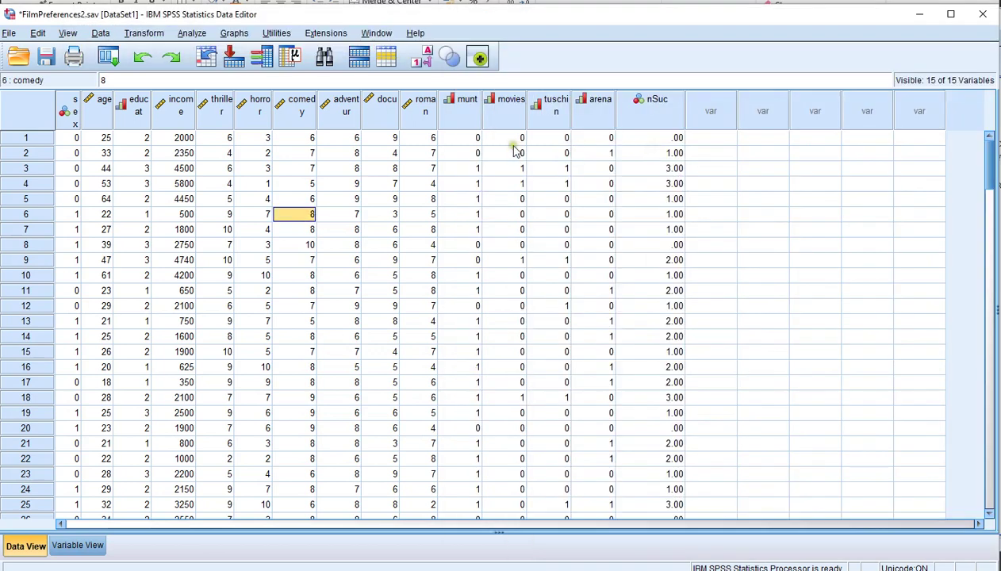
left_click(646, 152)
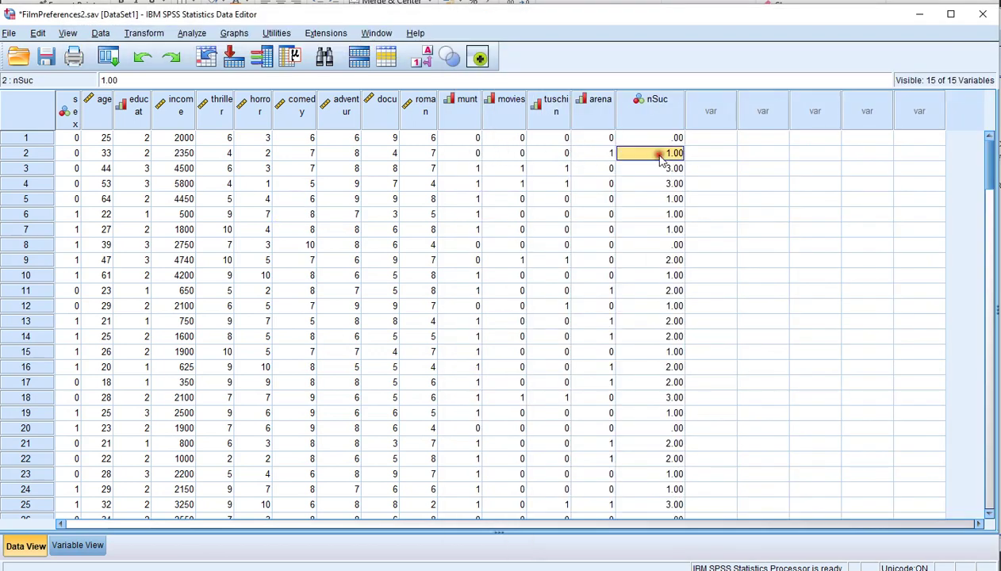
left_click(646, 169)
left_click(554, 168)
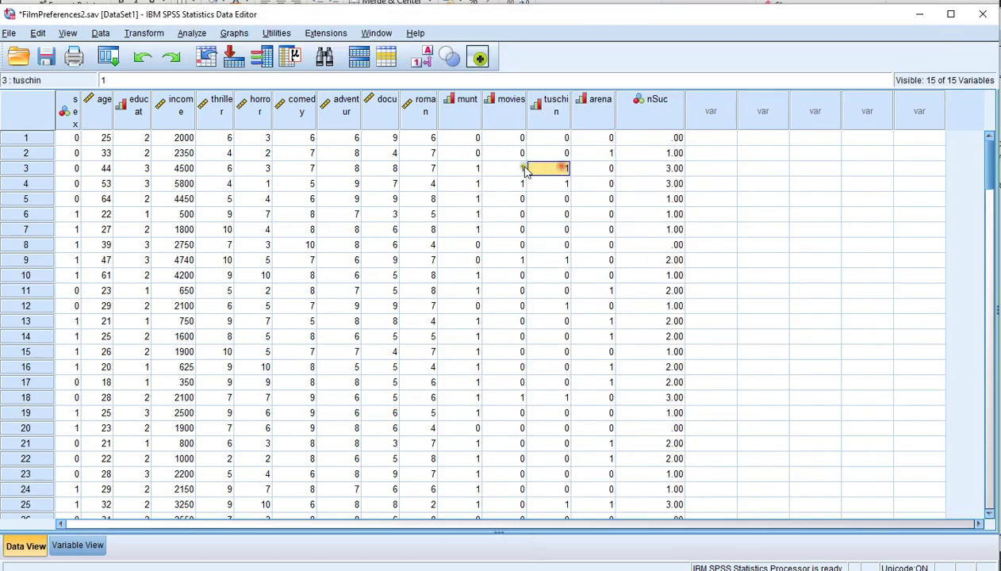
left_click(512, 168)
left_click(466, 170)
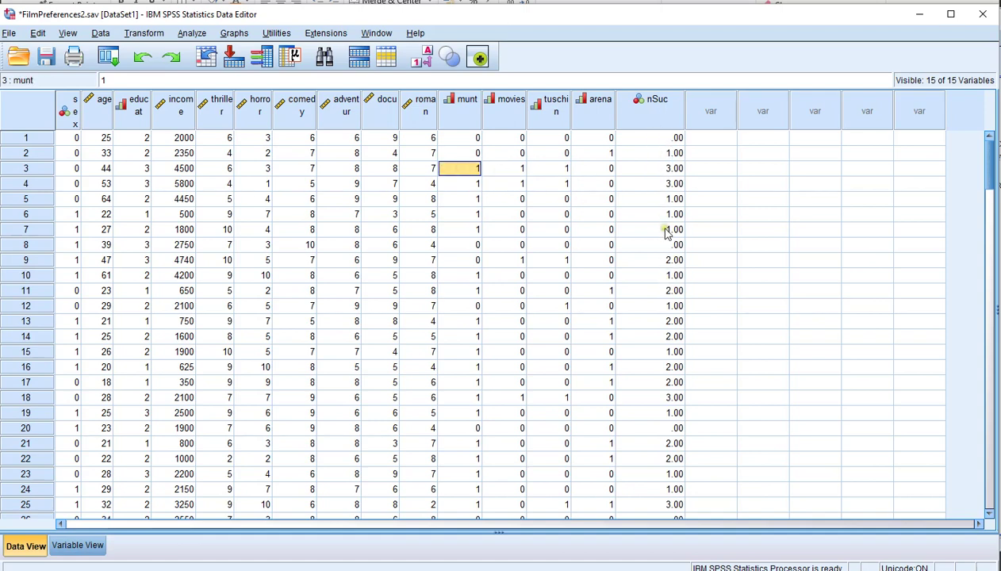
- Compute a new variable pi = nSuc / 4
left_click(146, 33)
left_click(159, 52)
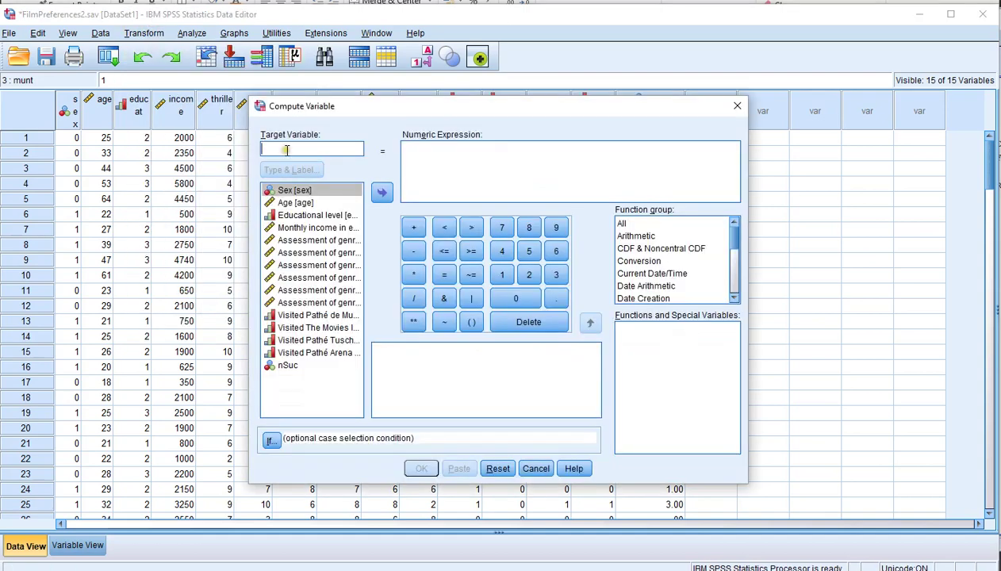
type("pi")
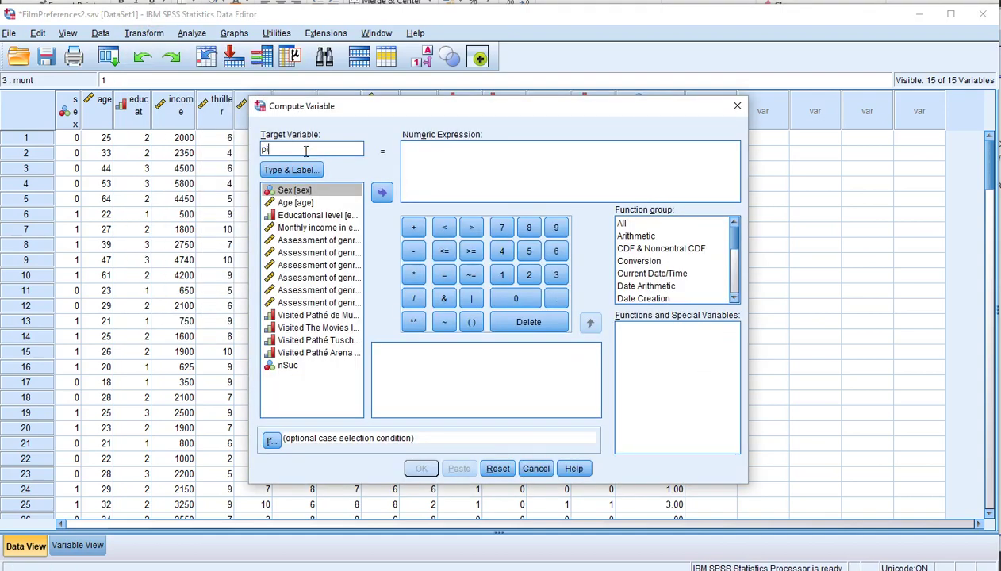
left_click(419, 156)
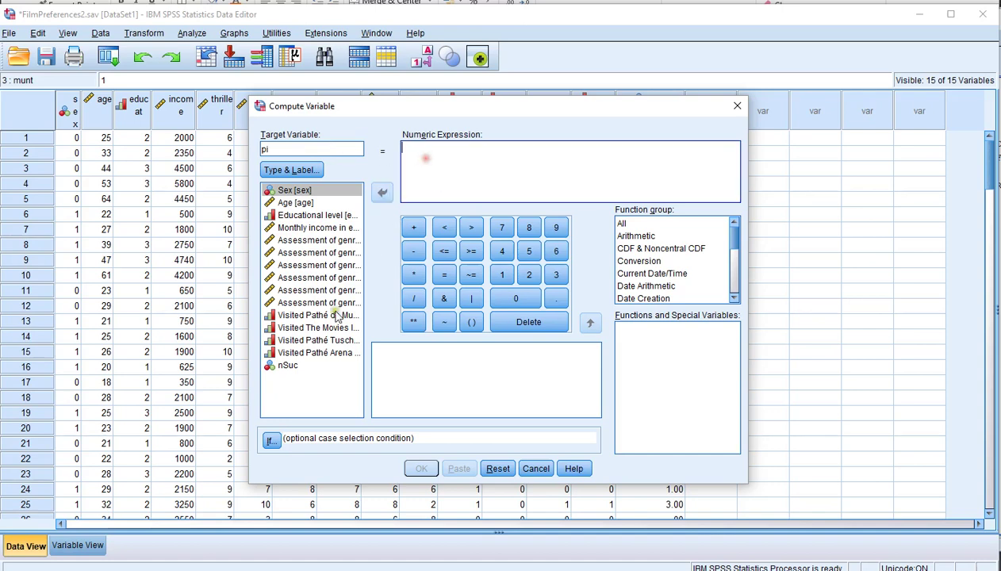
double_click(288, 366)
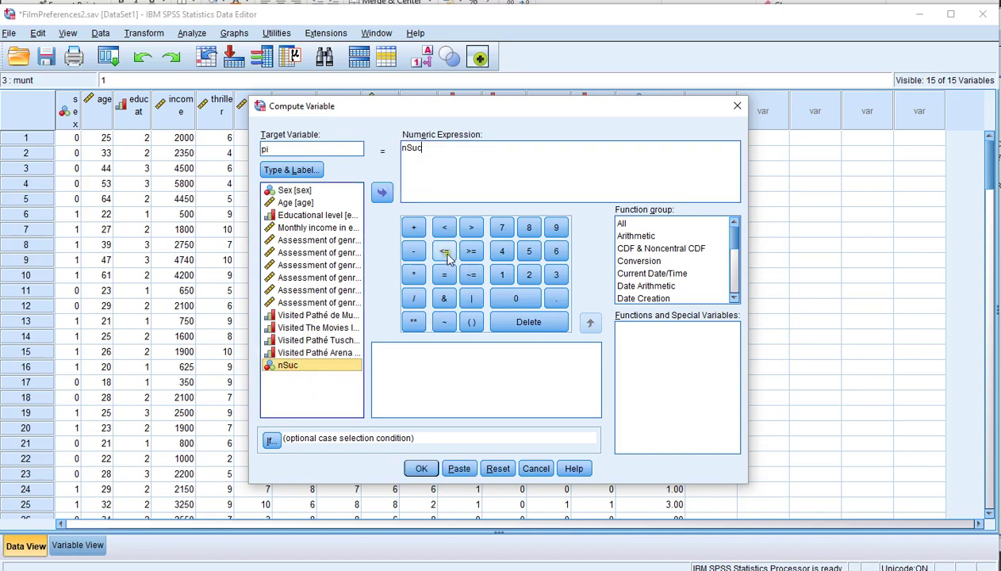
left_click(413, 298)
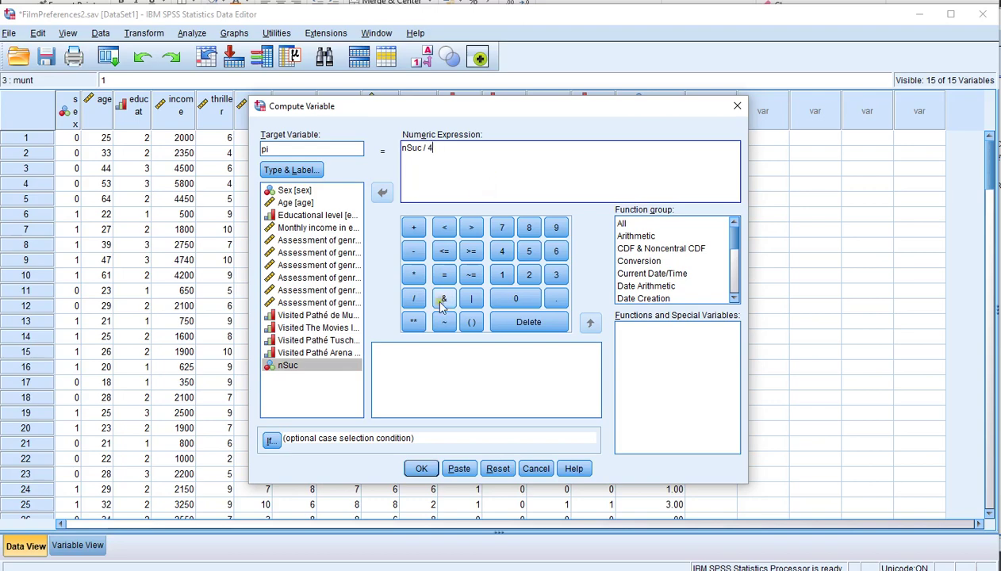
left_click(421, 468)
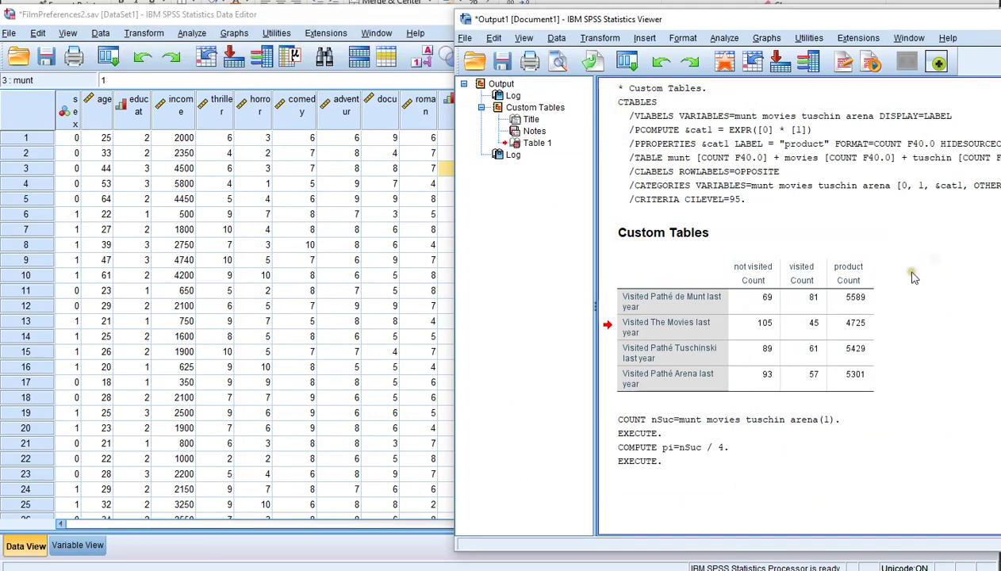
- Verify row 2's new pi value against its nSuc count
left_click(415, 173)
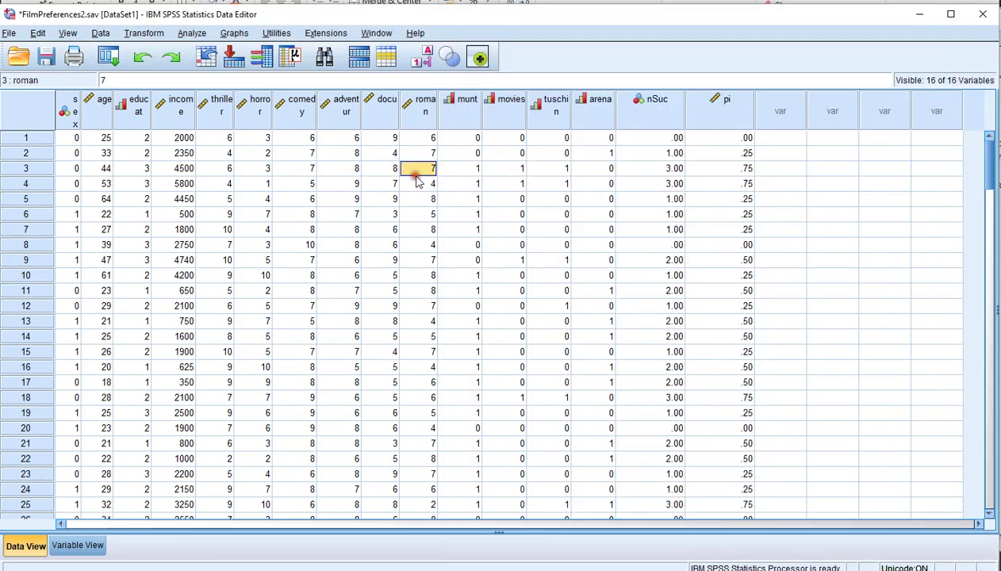
left_click(723, 154)
left_click(664, 153)
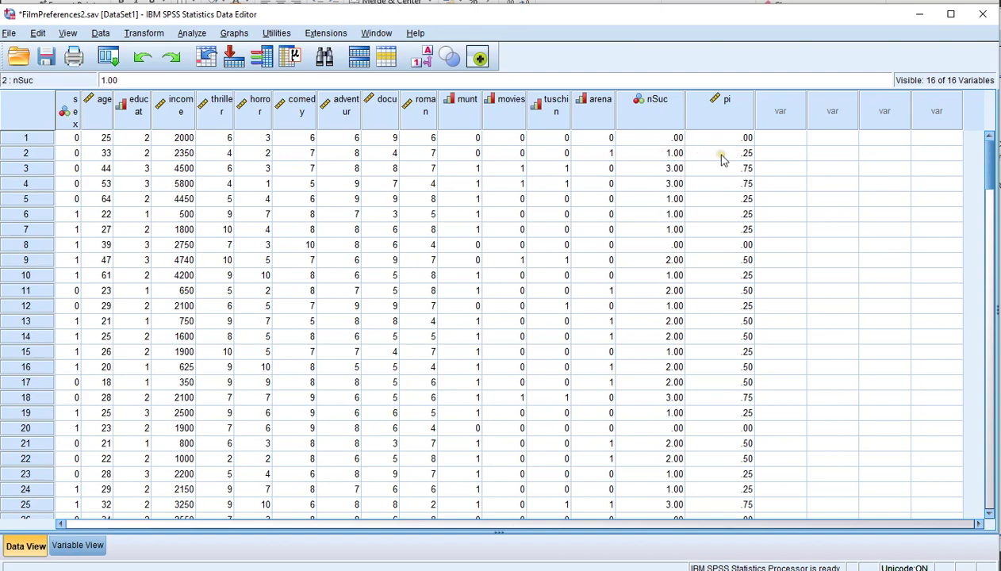
left_click(779, 156)
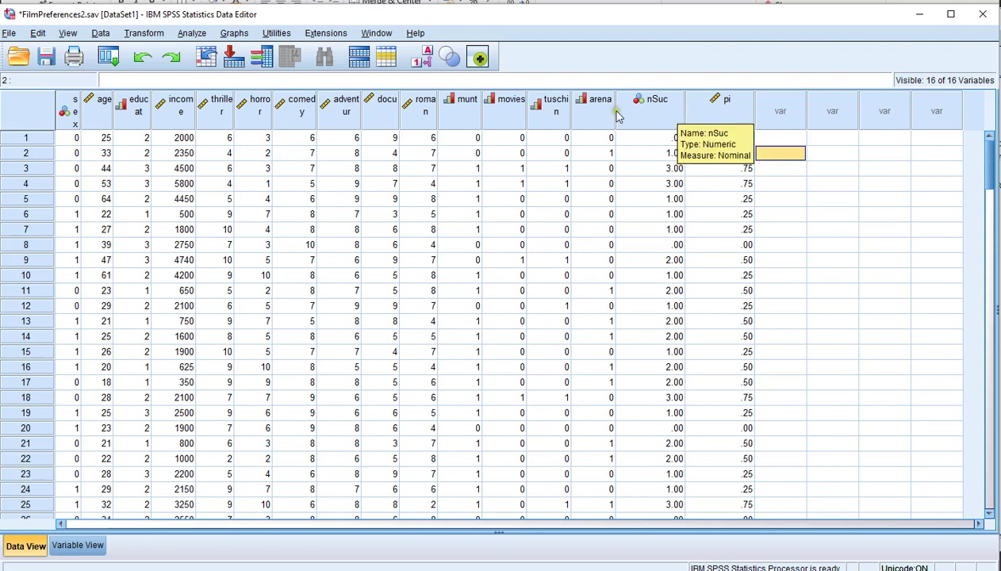
left_click(189, 35)
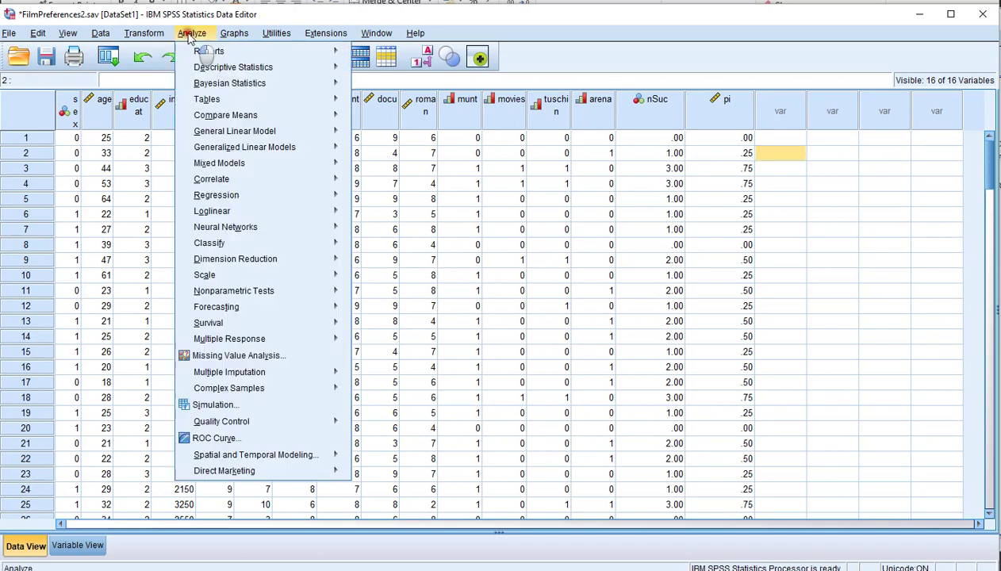
left_click(189, 35)
left_click(147, 35)
left_click(147, 34)
left_click(148, 35)
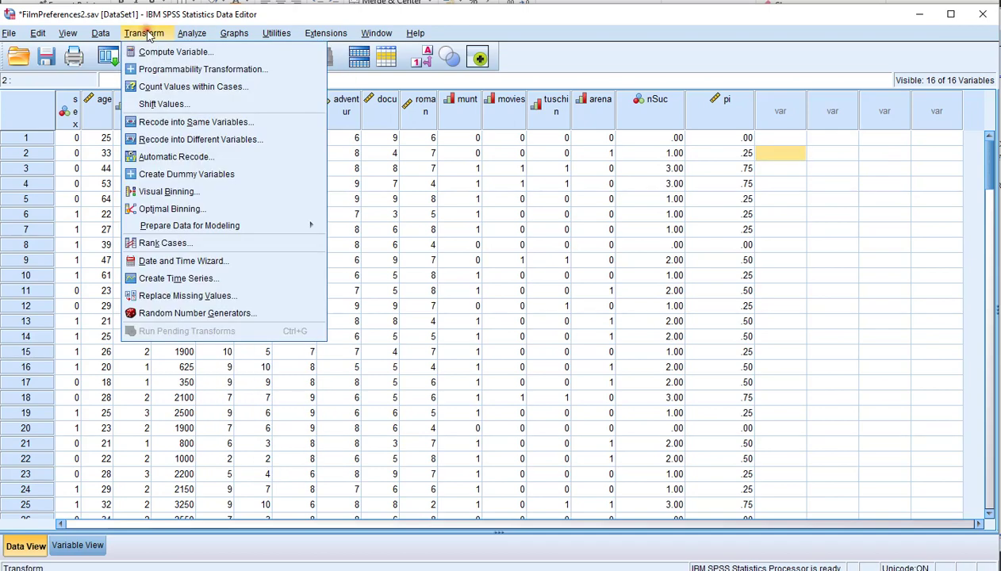
- In Compute Variable, replace the old nSuc / 4 expression with pi * (1-pi)
left_click(151, 52)
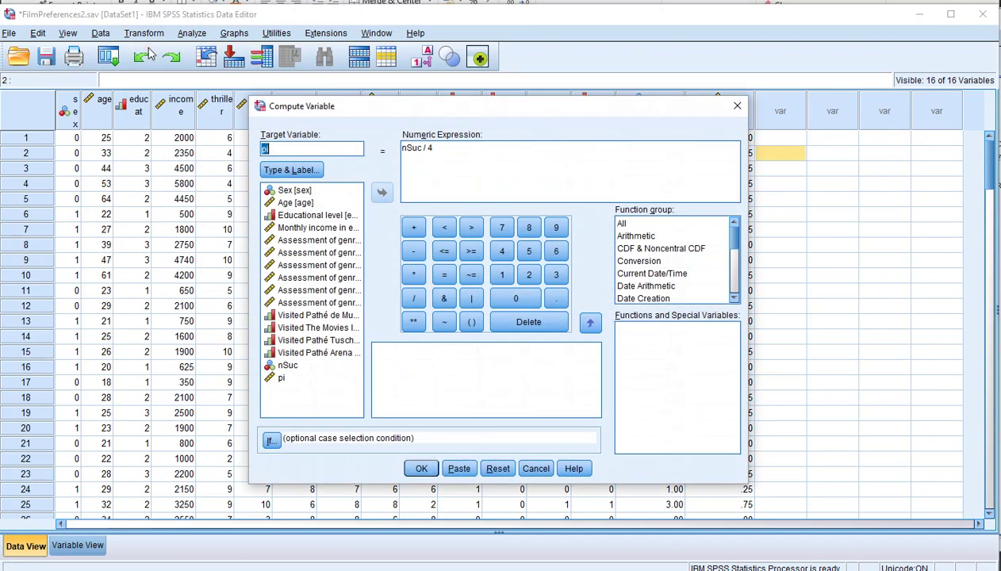
left_click(288, 148)
left_click_drag(438, 147, 366, 153)
key("BackSpace")
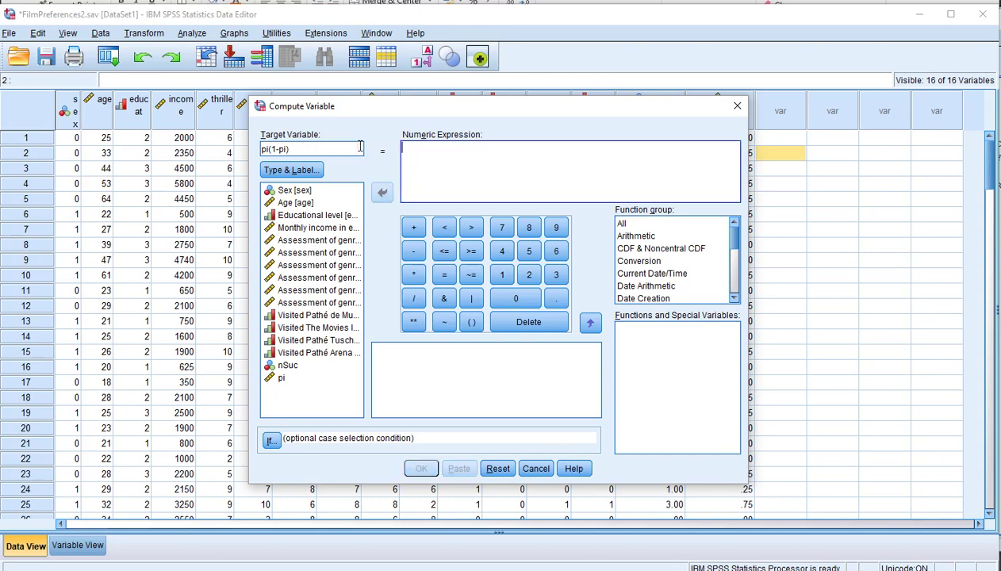
double_click(283, 379)
left_click(413, 274)
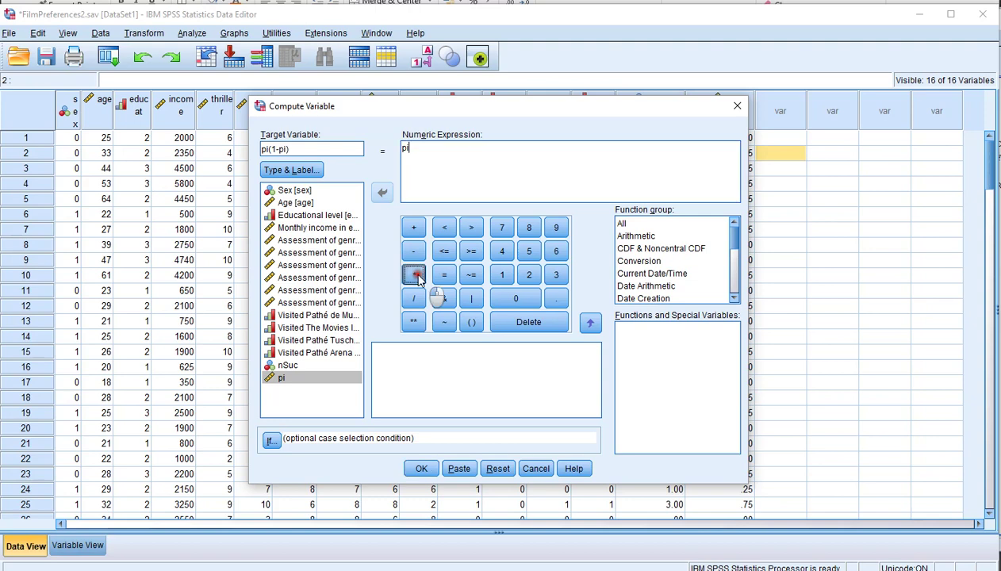
left_click(471, 322)
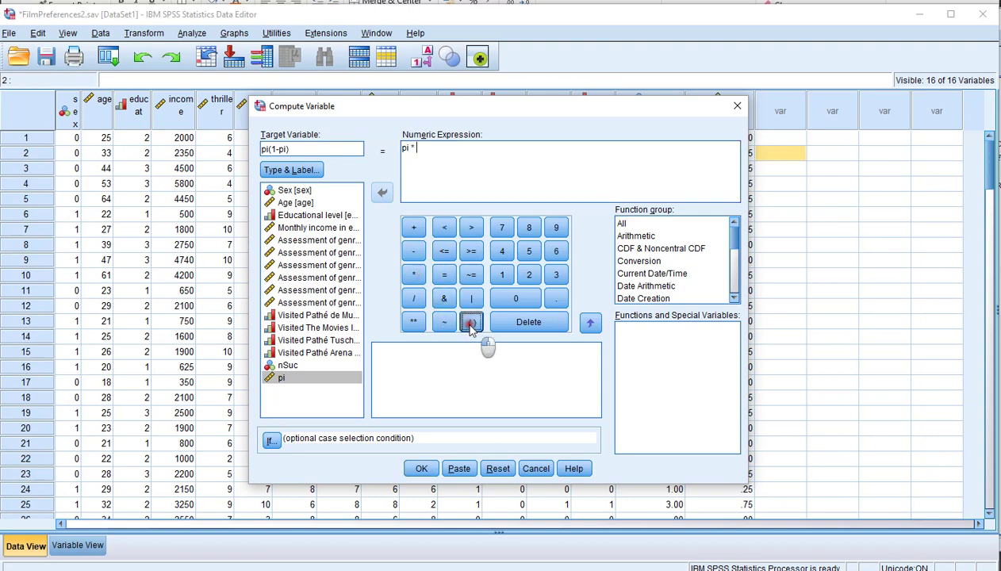
type("1-")
double_click(282, 379)
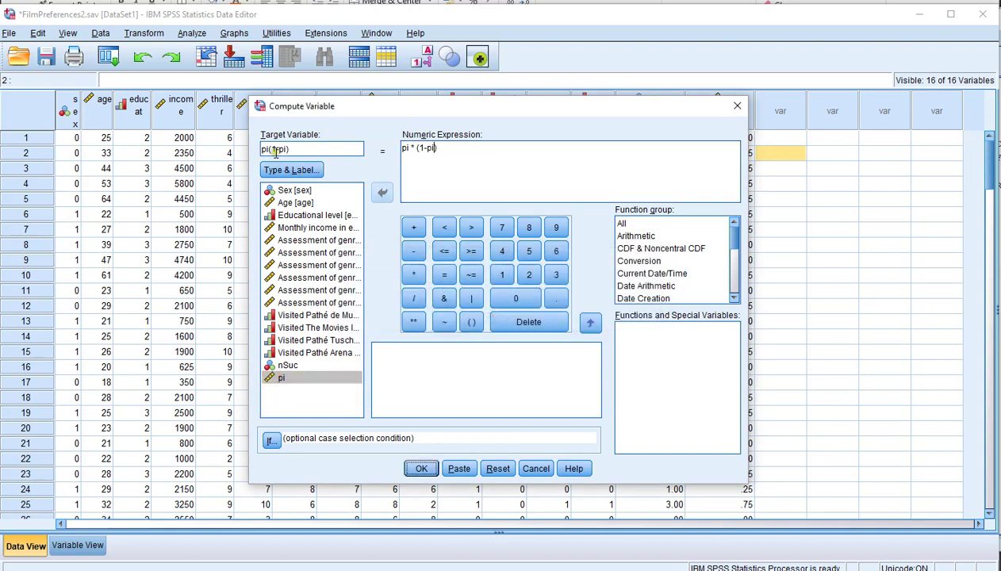
- Name the target variable pi2 and run the computation
left_click_drag(268, 149, 305, 150)
type("2")
left_click(421, 467)
left_click(339, 216)
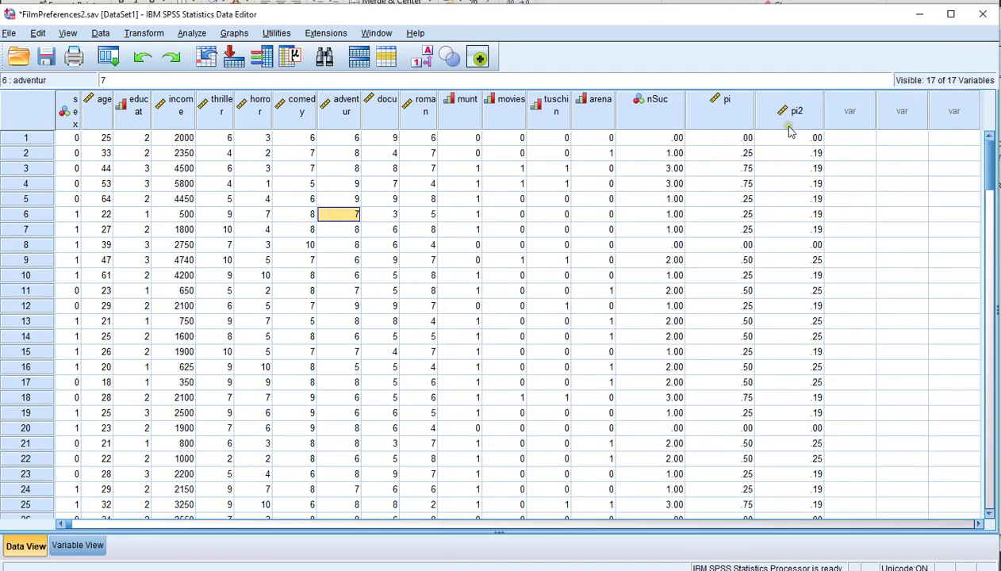
- Open the Frequencies analysis with pi and pi2 as its variables
left_click(190, 33)
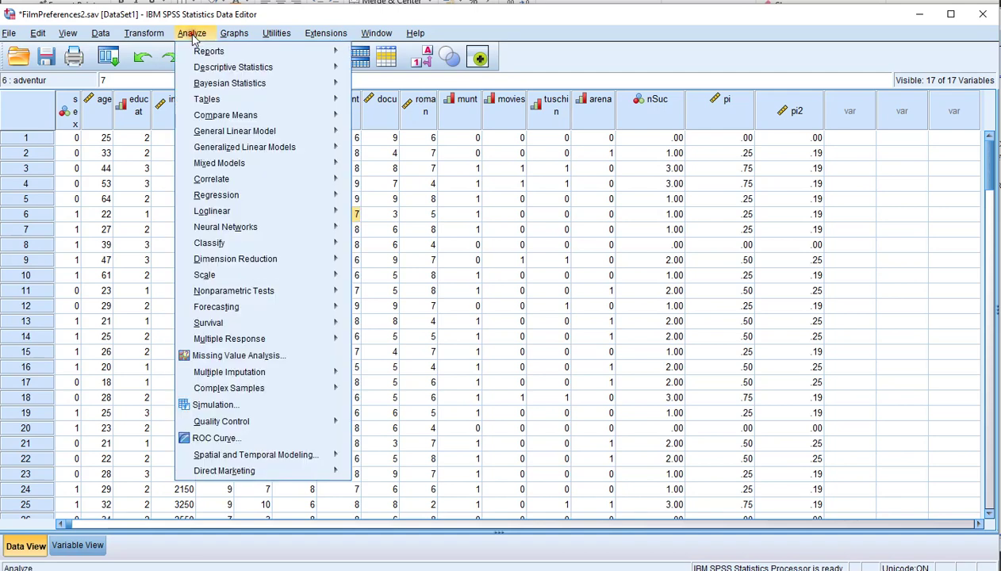
mouse_move(205, 69)
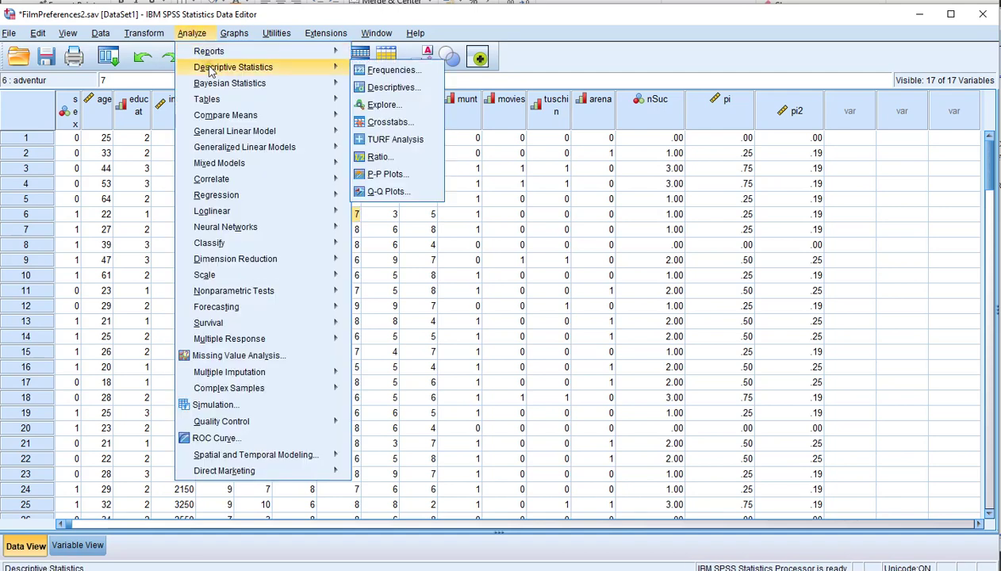
left_click(391, 71)
scroll(446, 285, "down", 5)
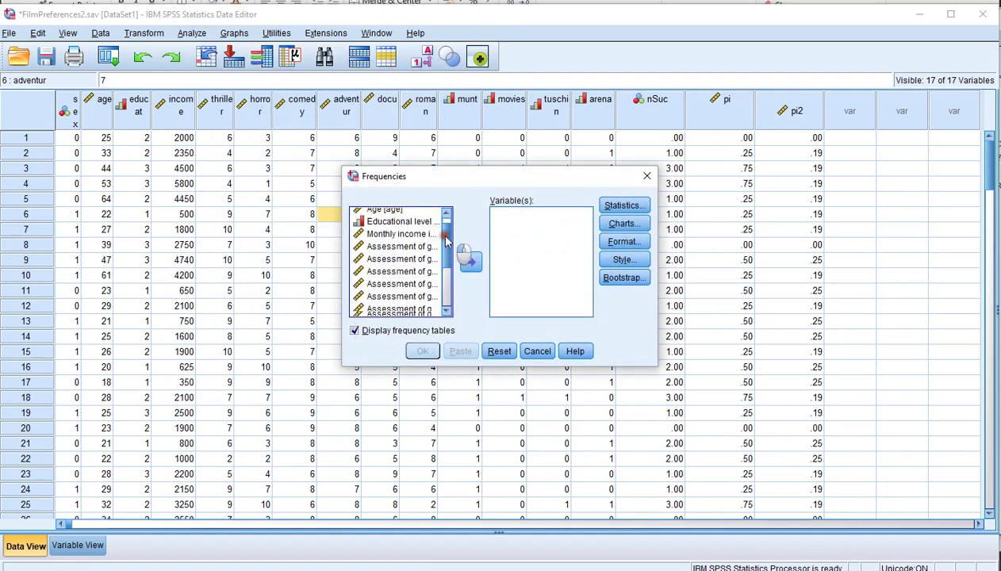
left_click(373, 298)
left_click(389, 310, "shift")
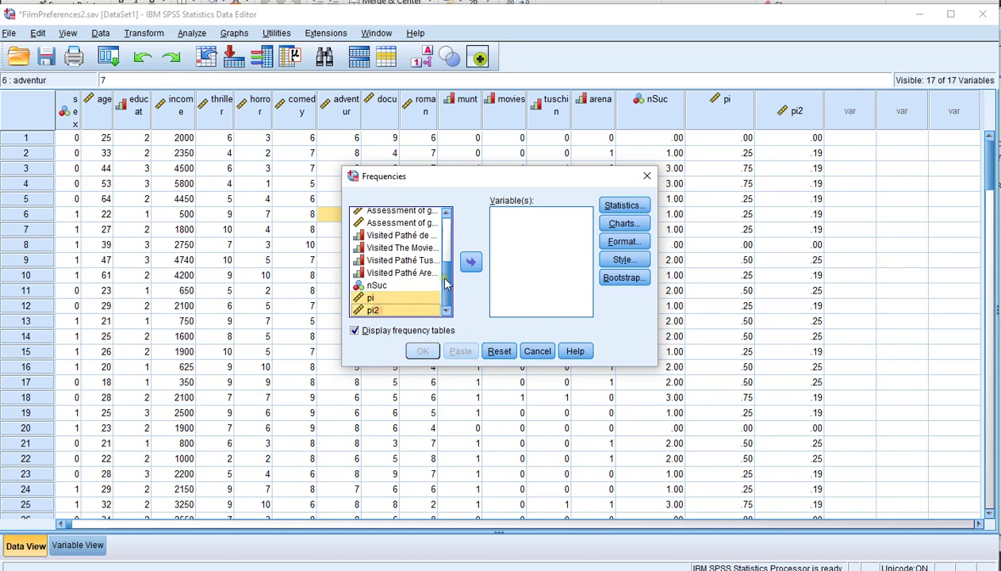
left_click(471, 263)
- Request the Sum statistic, turn off frequency tables, and run the analysis
left_click(621, 208)
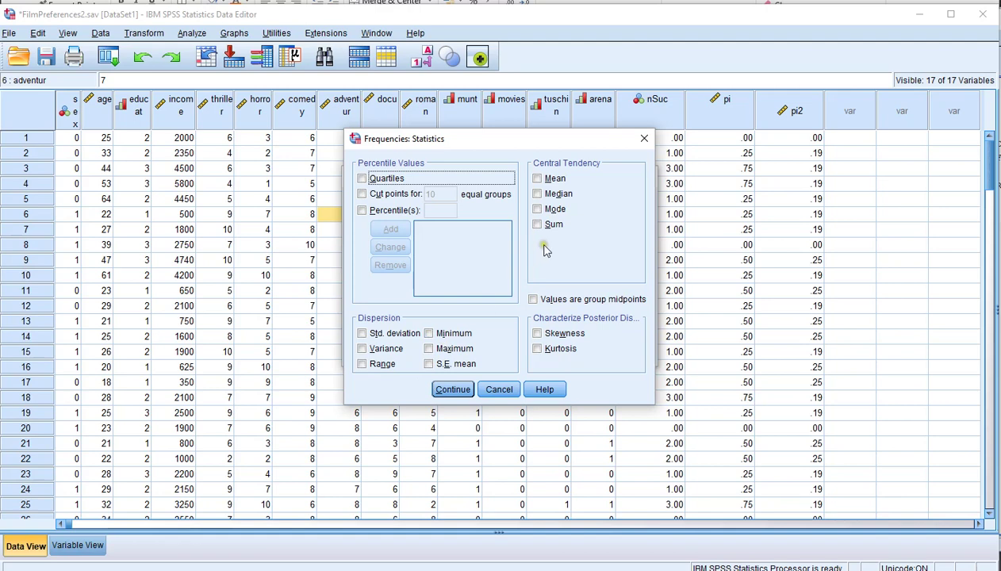
left_click(539, 228)
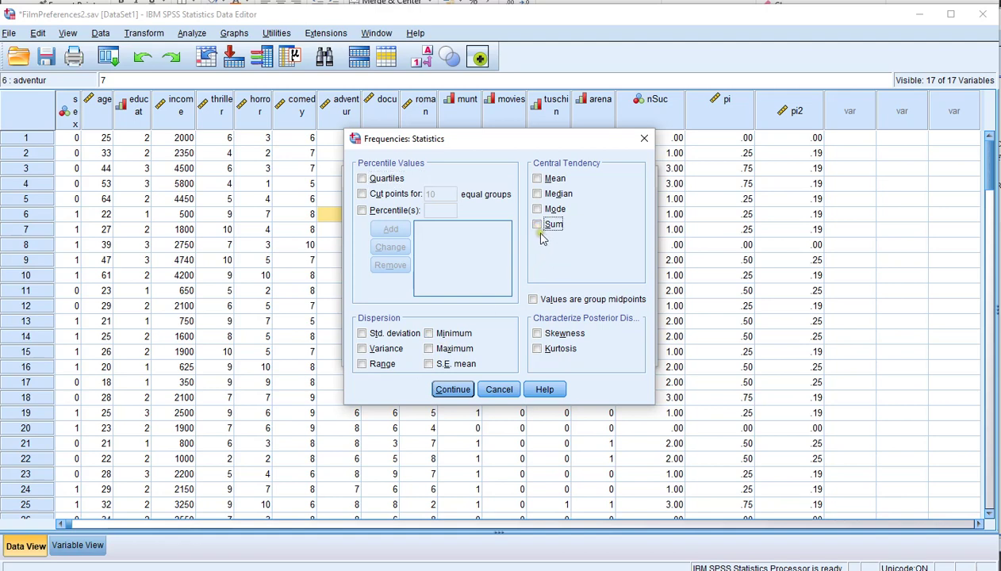
left_click(538, 226)
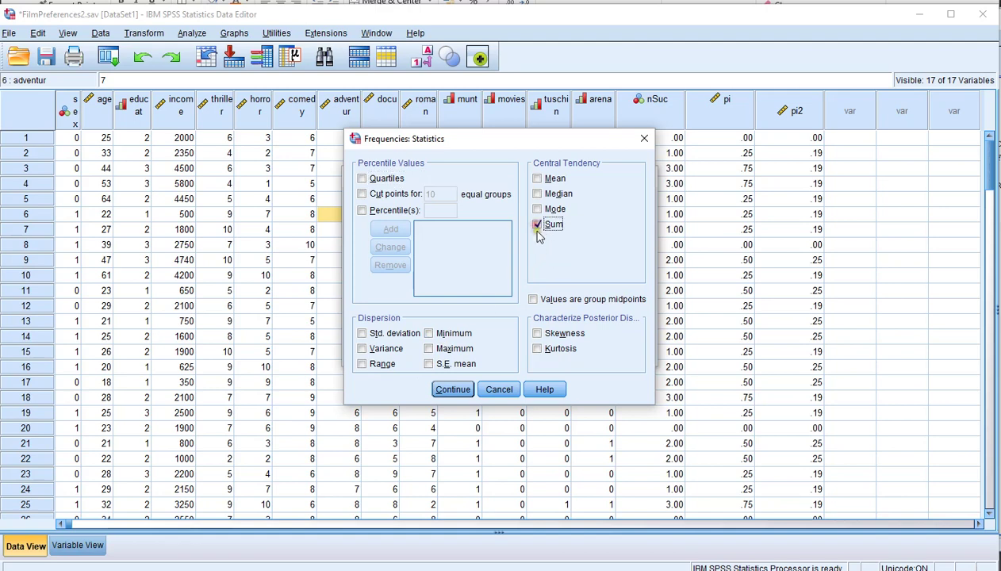
left_click(451, 390)
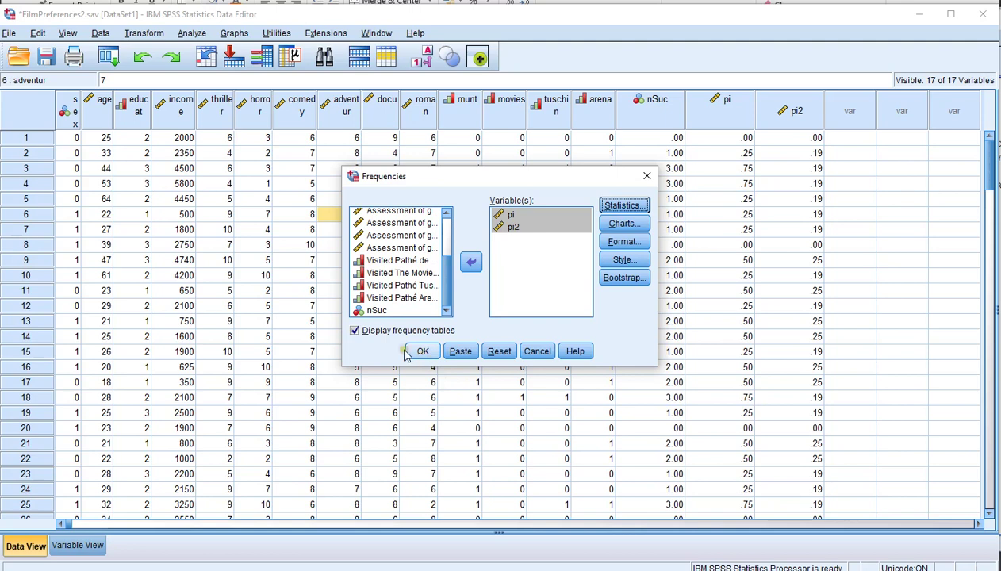
left_click(354, 330)
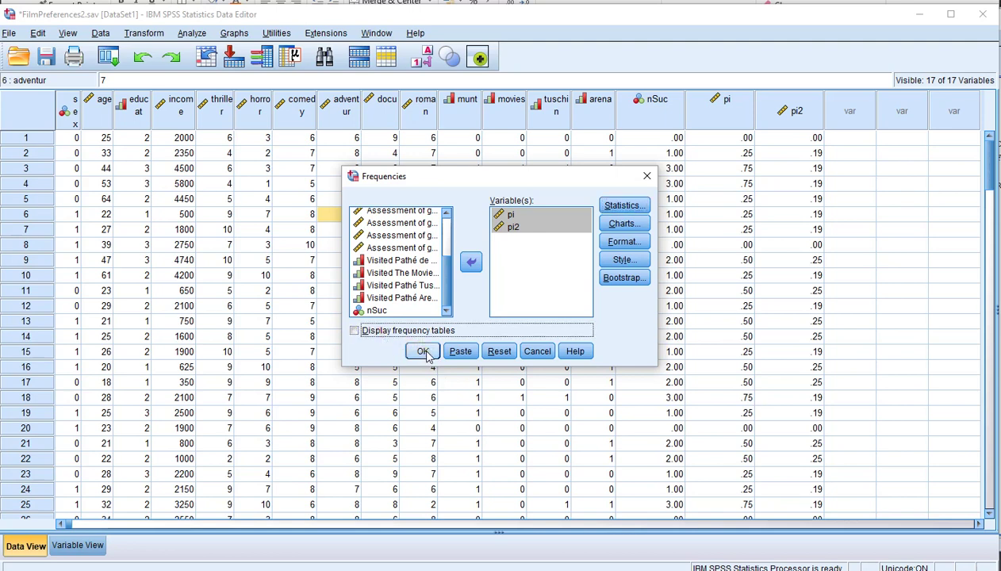
left_click(422, 351)
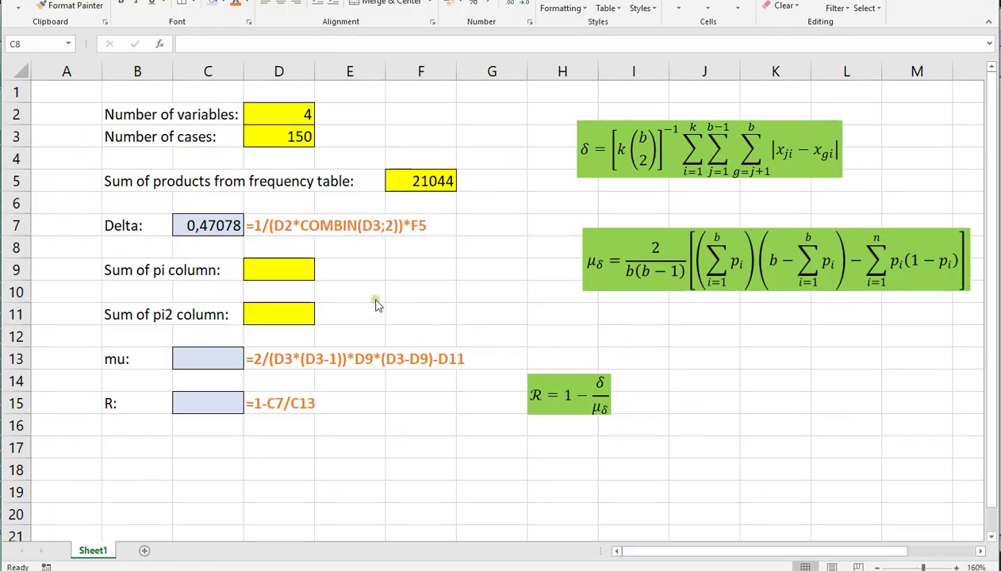
- Enter 61 in D9 as the pi sum and 26 in D11 as the pi2 sum
left_click(291, 270)
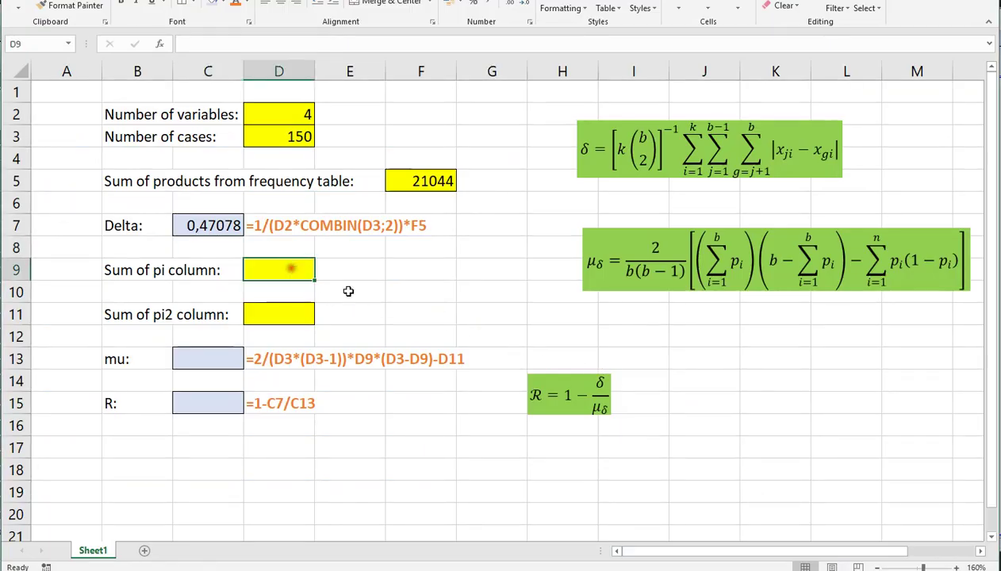
key("alt+Tab")
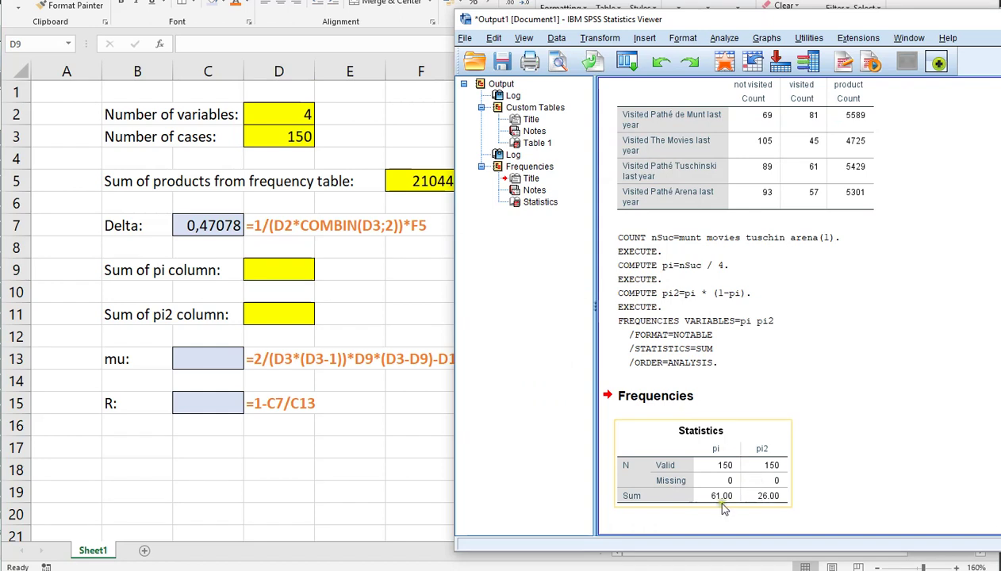
left_click(291, 270)
type("6")
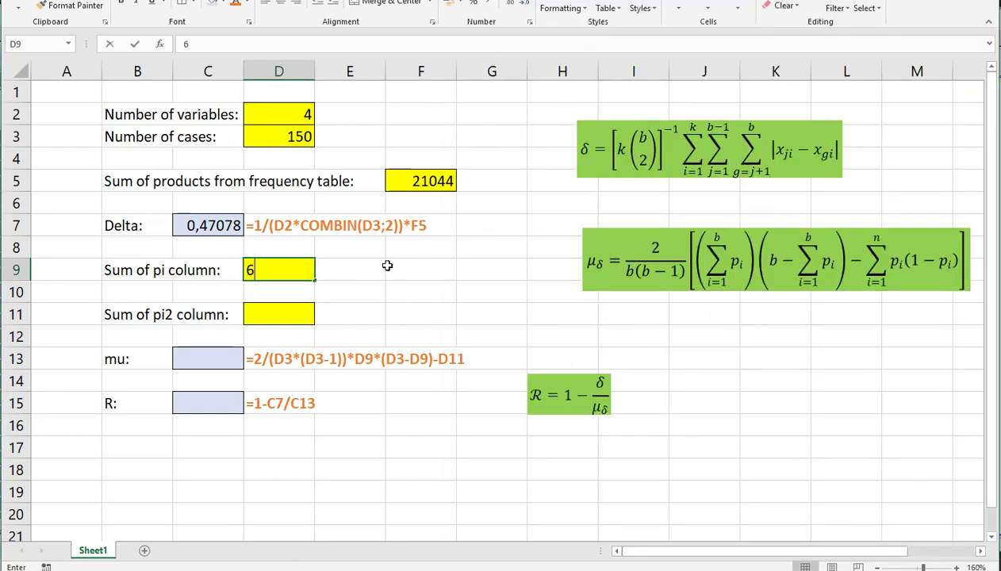
type("1")
left_click(300, 311)
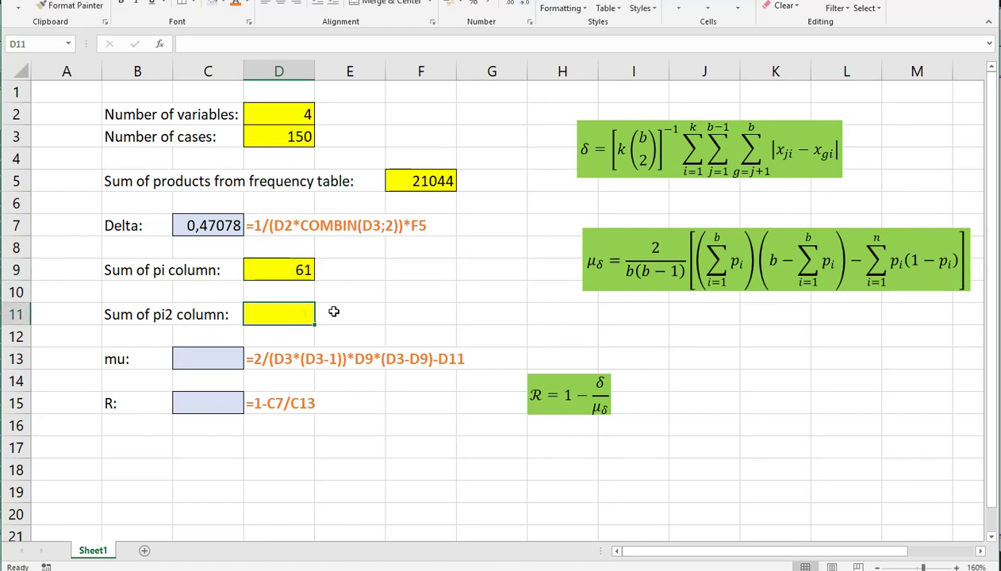
type("26")
key("Return")
key("alt+Tab")
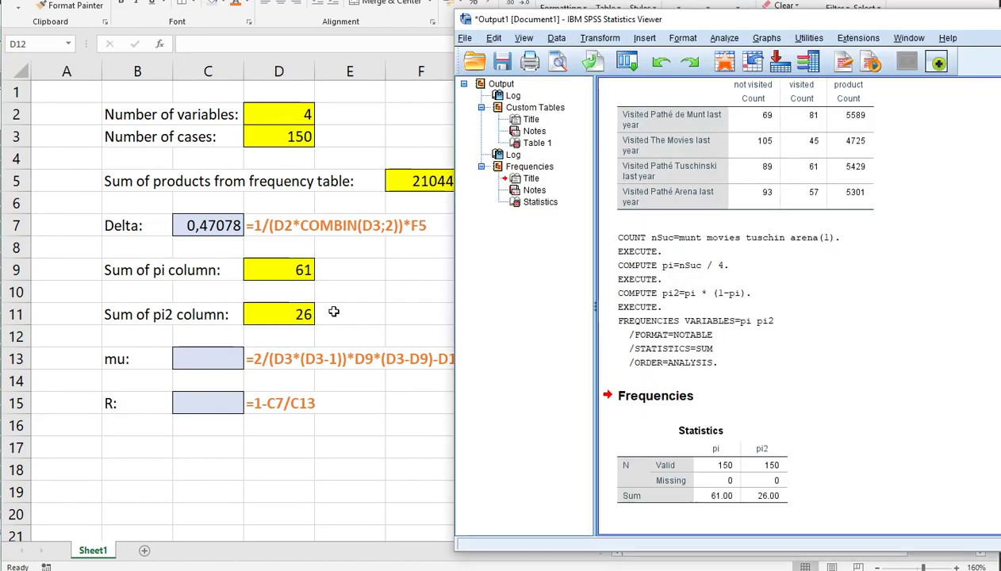
key("alt+Tab")
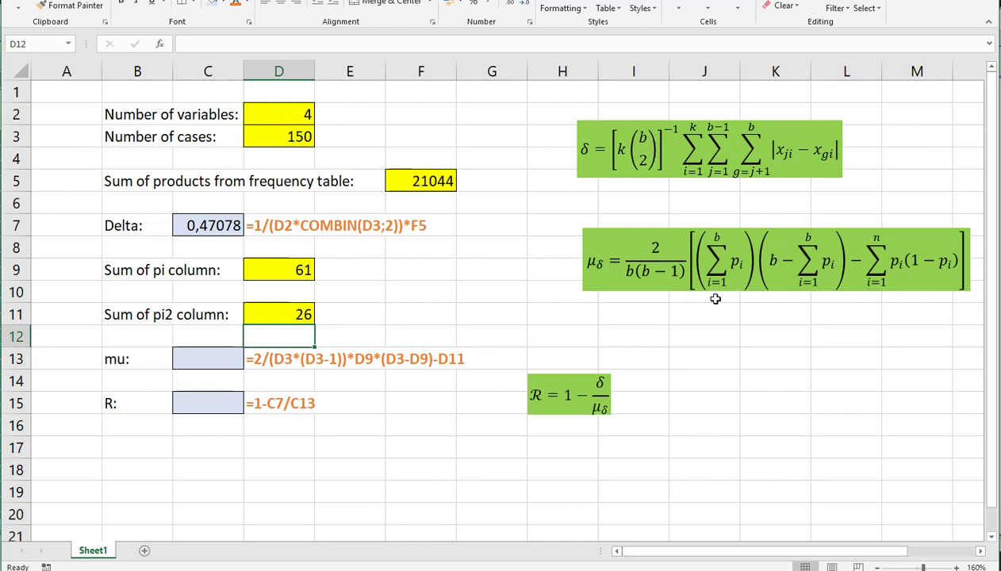
- Enter =2/(D3*(D3-1))*(D9*(D3-D9)-D11) in C13, giving mu 0,48349
left_click(219, 356)
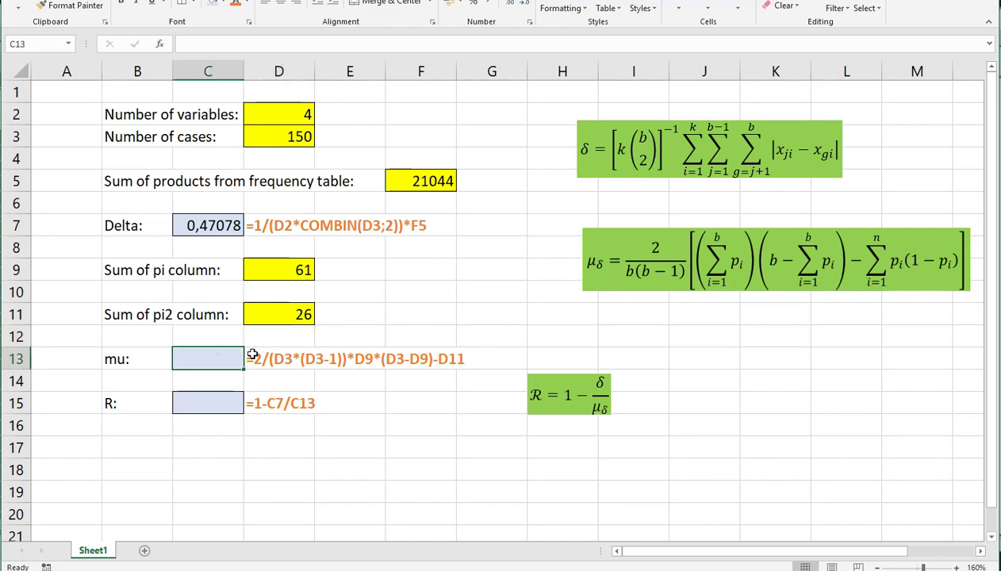
type("=")
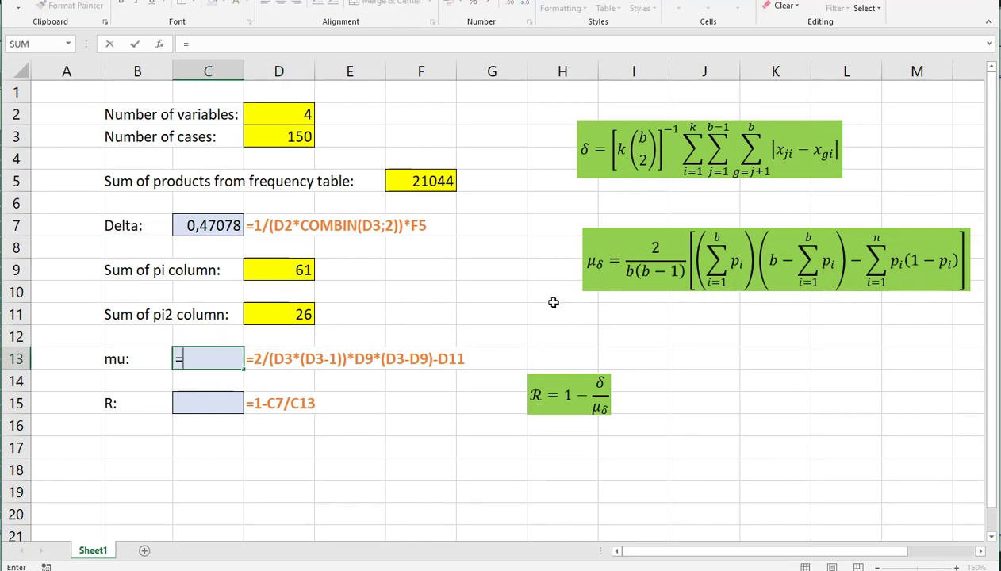
type("2/(")
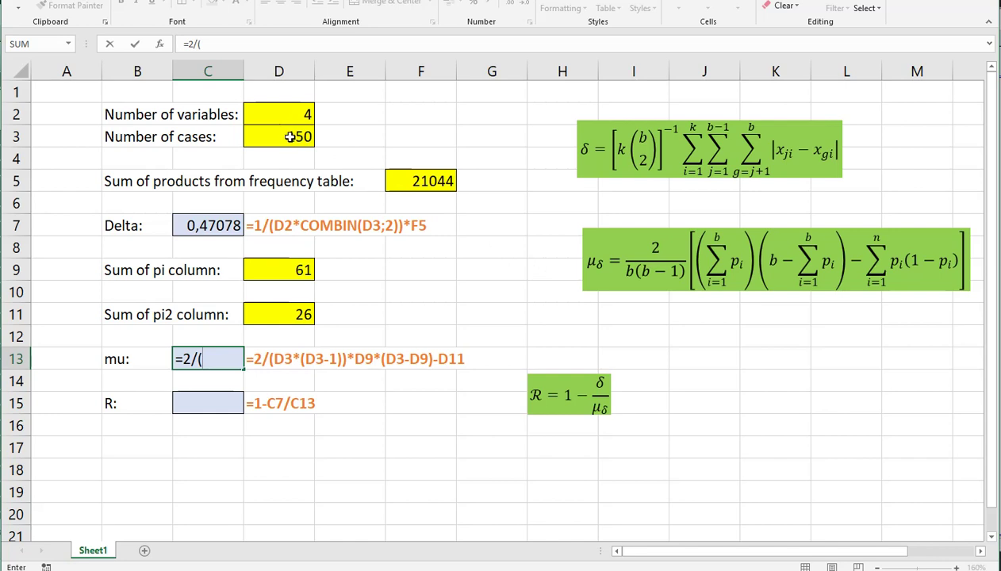
left_click(290, 136)
type("*")
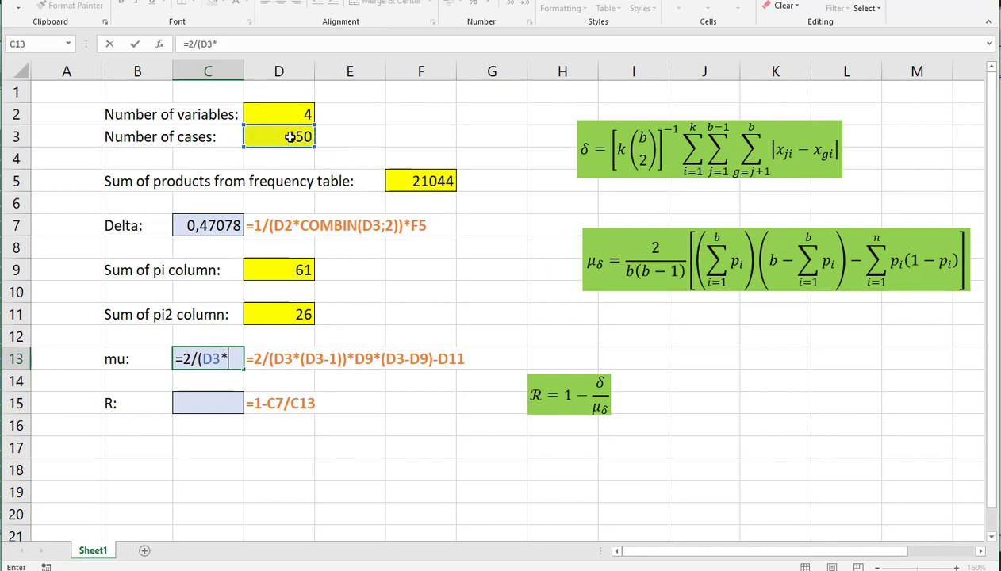
type("(")
left_click(290, 137)
type("-")
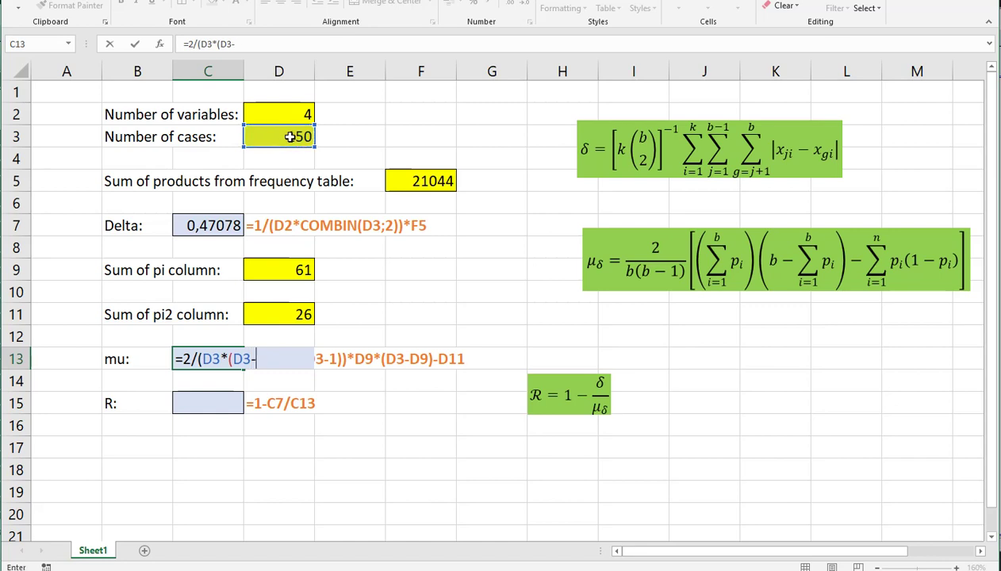
type("1))*(")
left_click(267, 269)
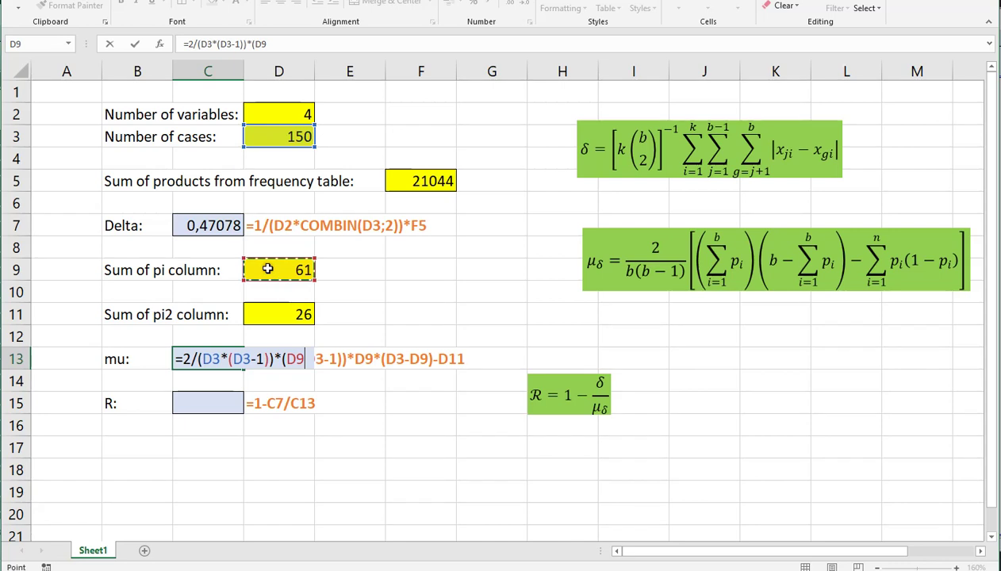
type("*")
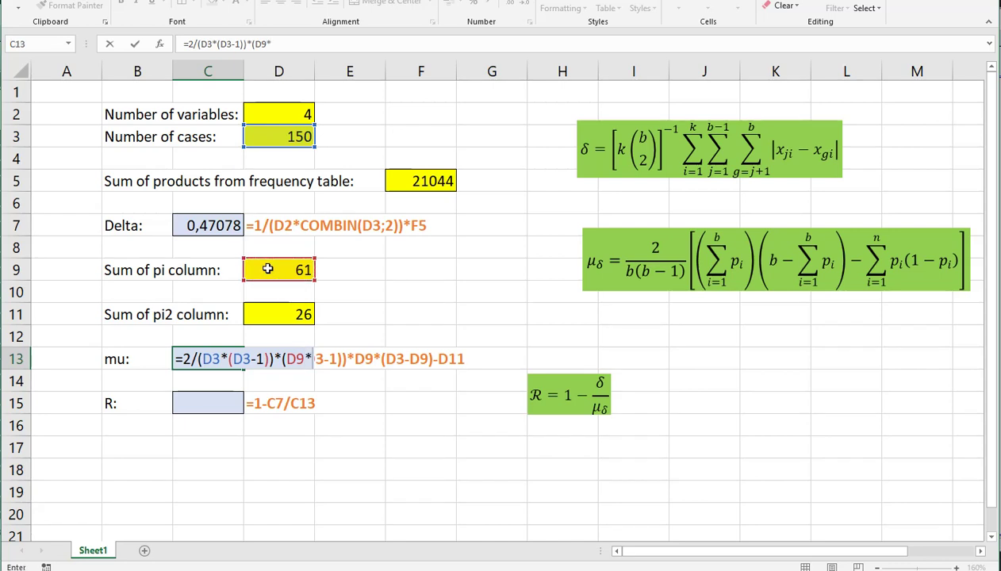
type("(")
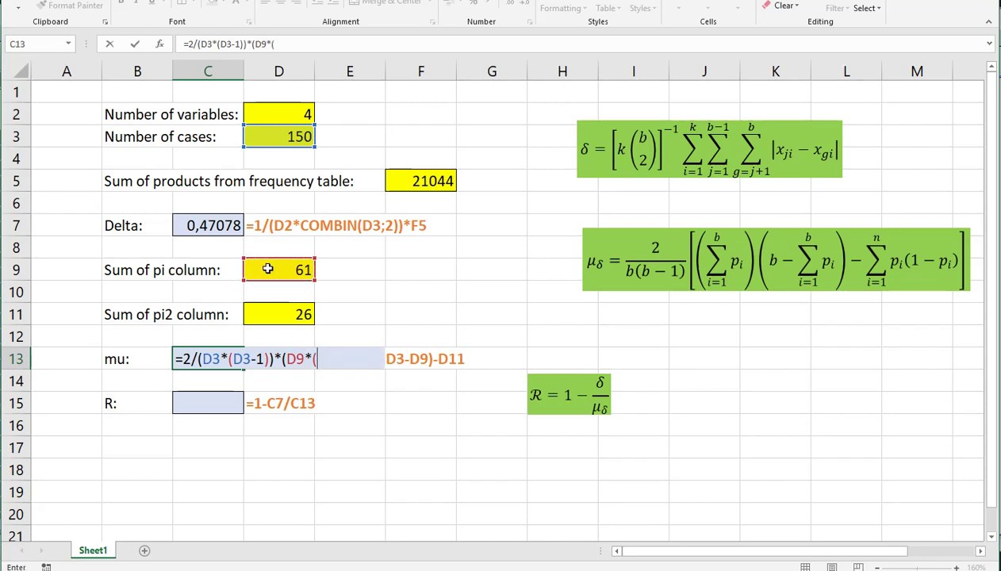
left_click(274, 136)
type("-")
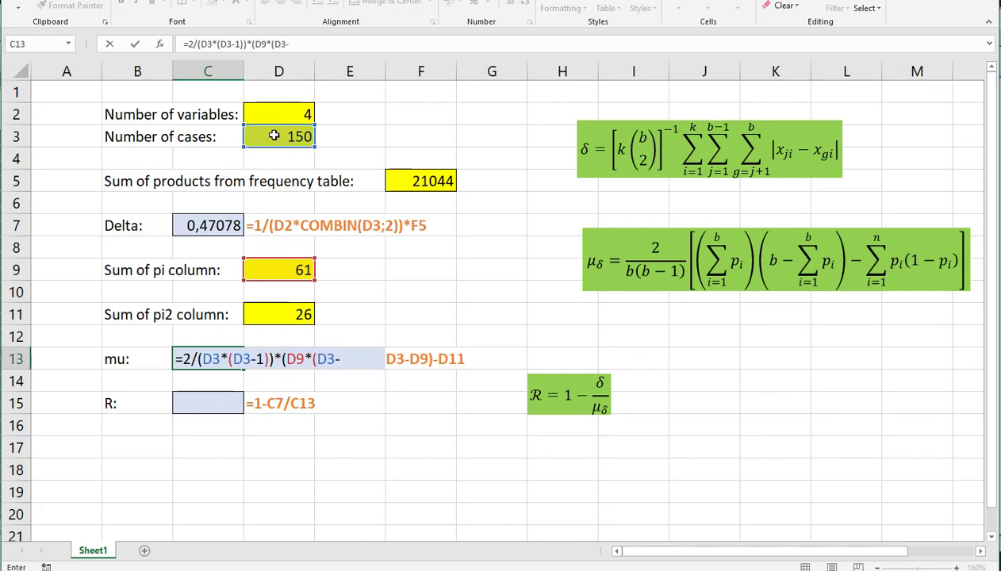
left_click(283, 269)
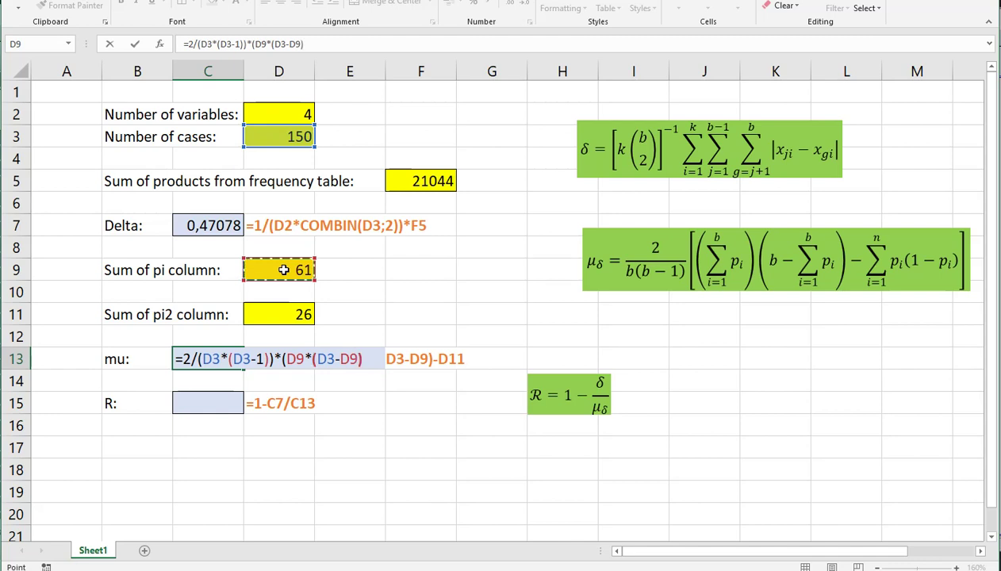
type(")-")
left_click(284, 315)
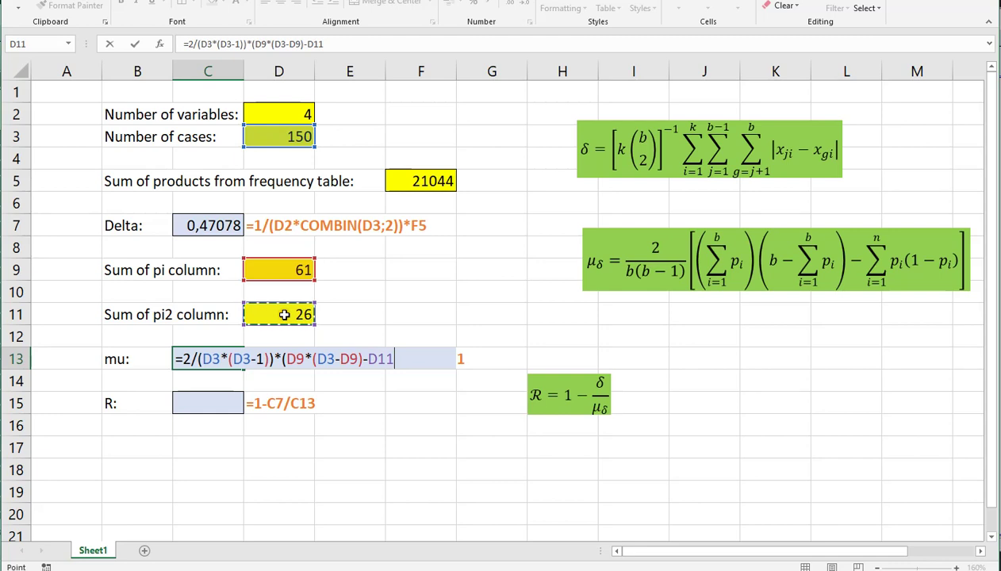
type(")")
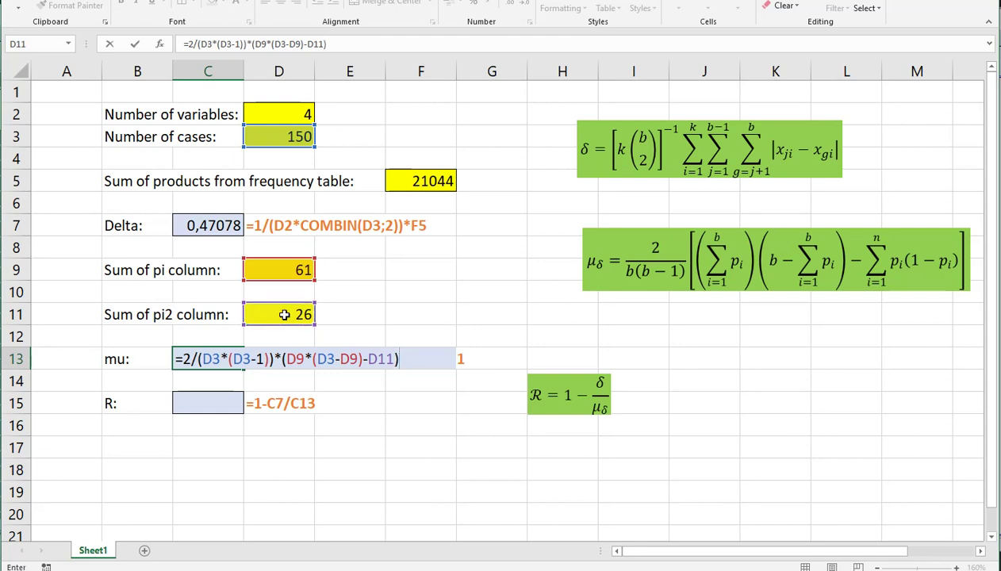
key("Return")
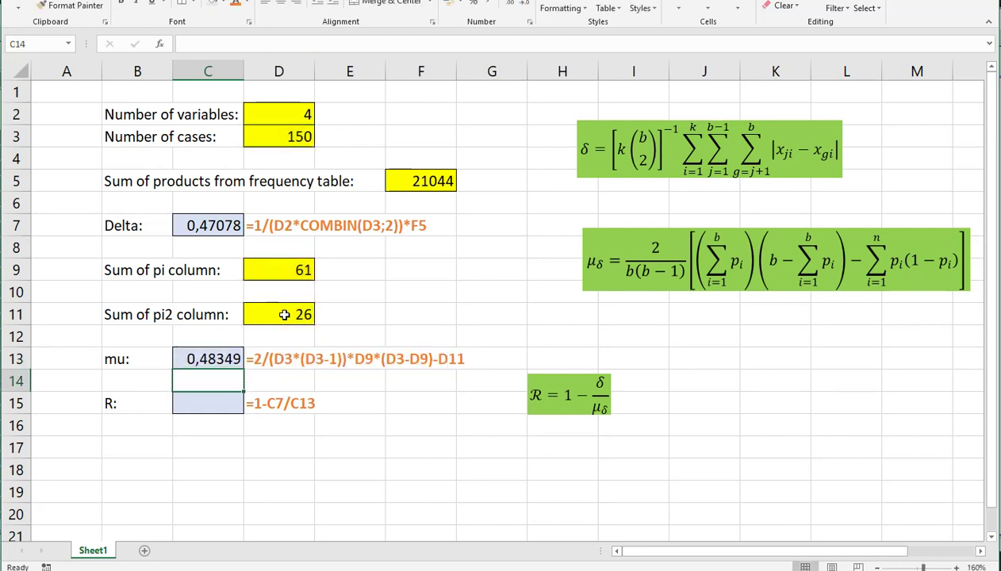
- Enter =1-C7/C13 in C15, giving R 0,02628
left_click(213, 403)
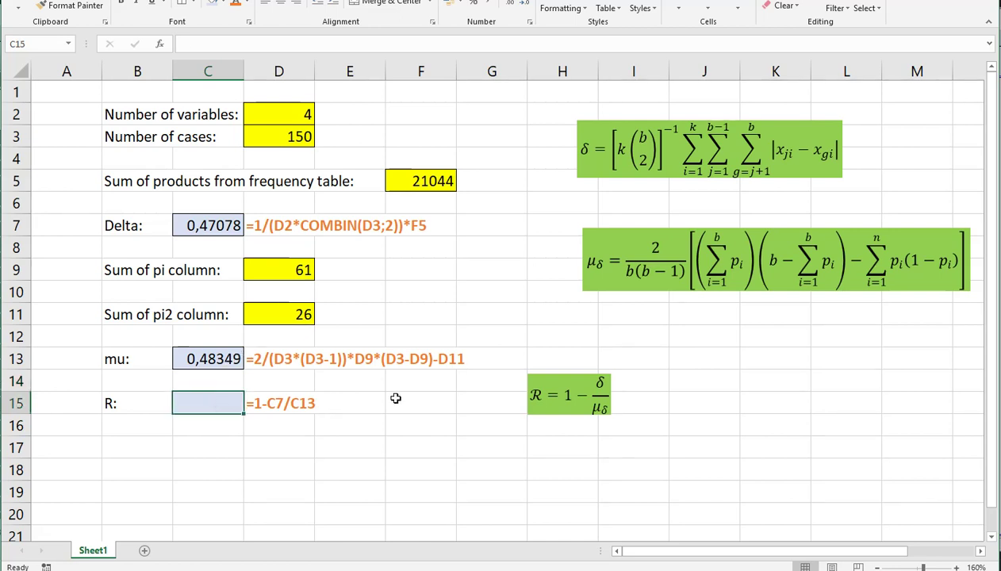
type("=1-")
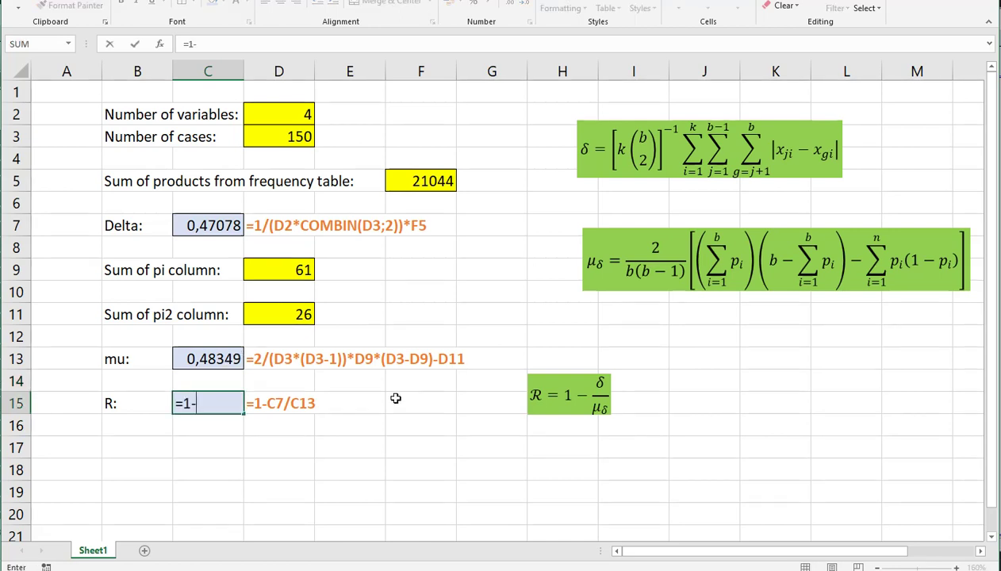
left_click(213, 225)
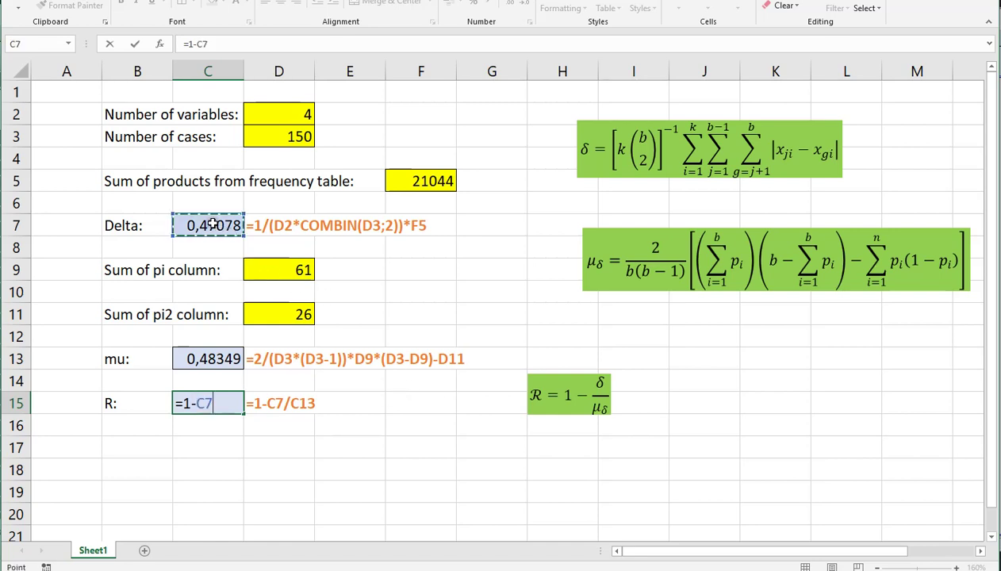
type("/")
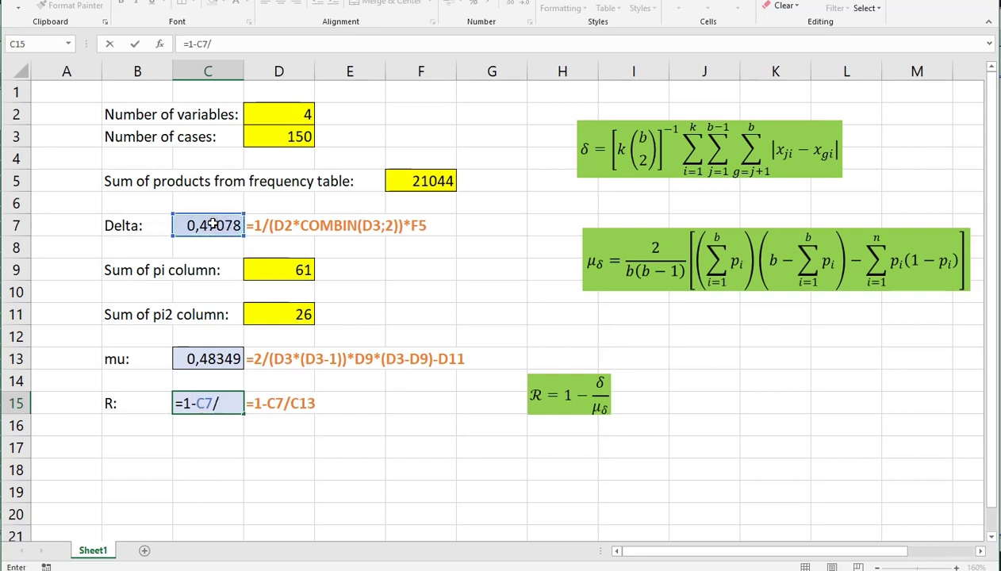
left_click(215, 357)
key("Return")
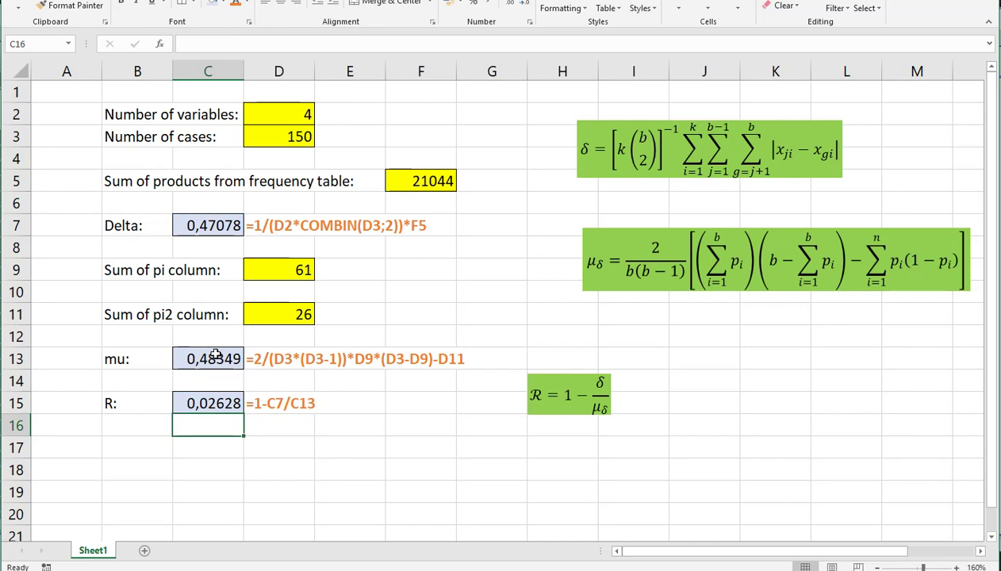